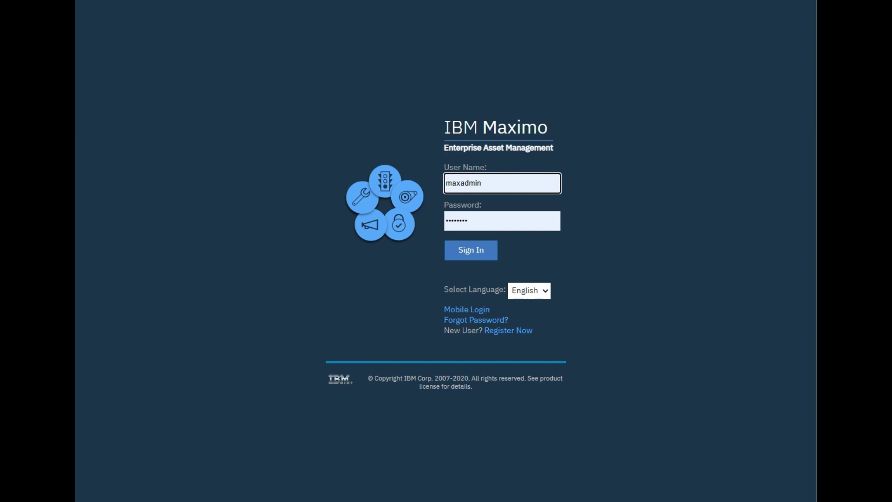
Sign in with the administrator credentials and open the Inventory application from the navigation menu
key("Return")
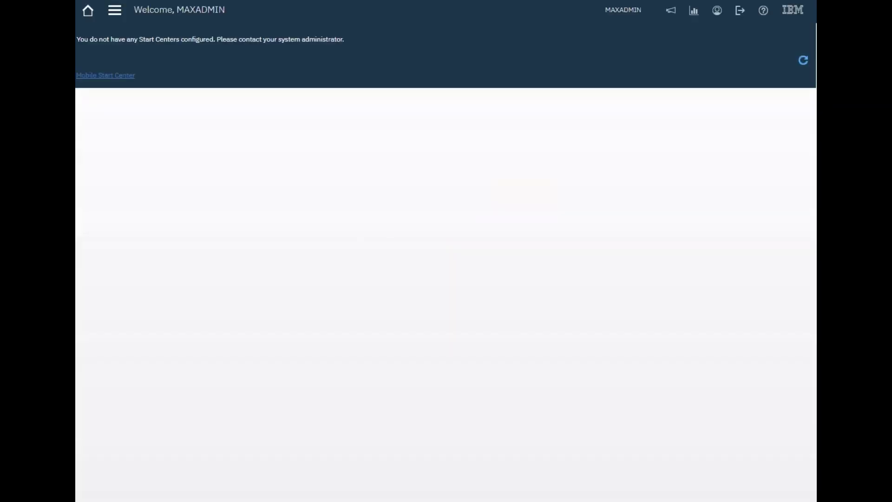
left_click(114, 10)
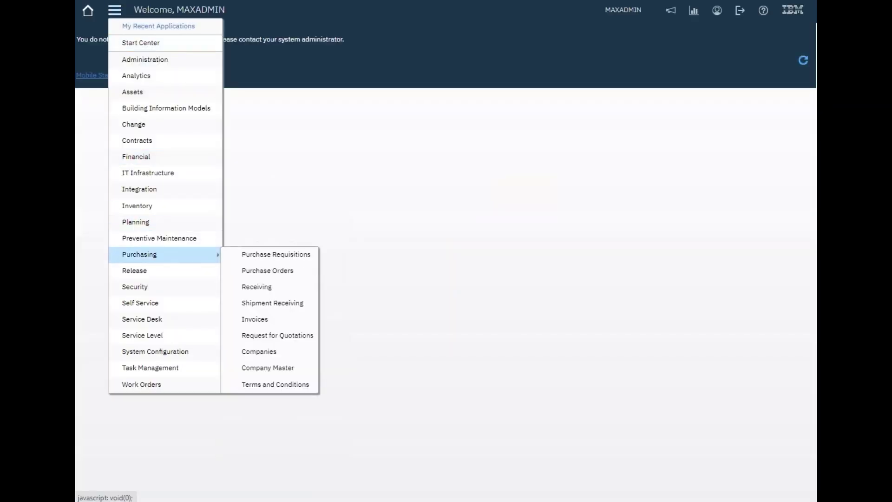
mouse_move(139, 222)
mouse_move(137, 205)
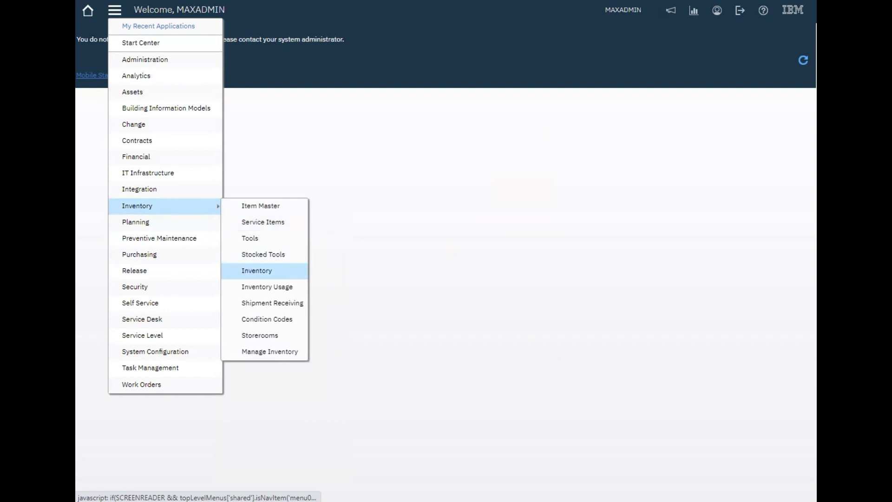
left_click(253, 271)
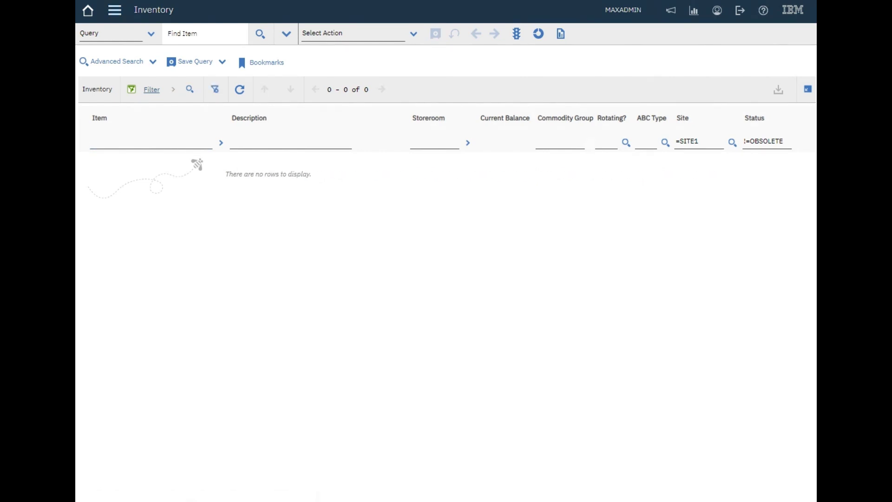
Open the Storerooms application, list existing storerooms, and start a new storeroom record
left_click(115, 10)
mouse_move(139, 206)
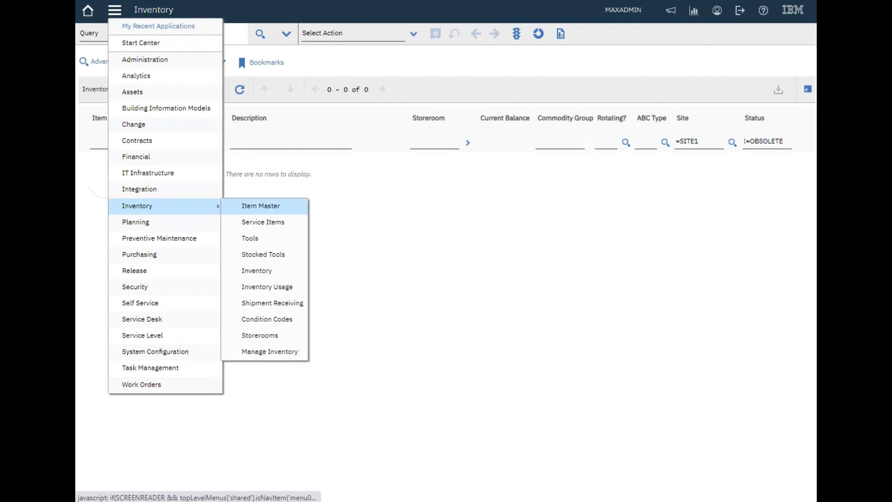
left_click(260, 335)
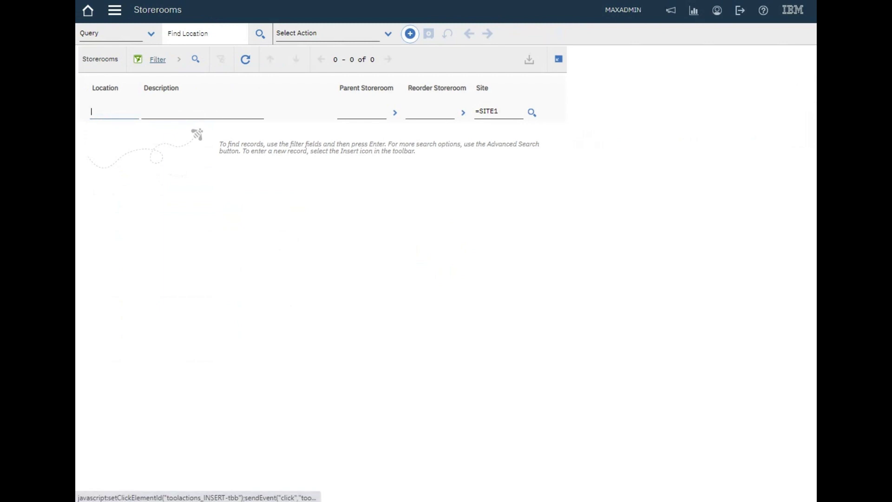
key("Return")
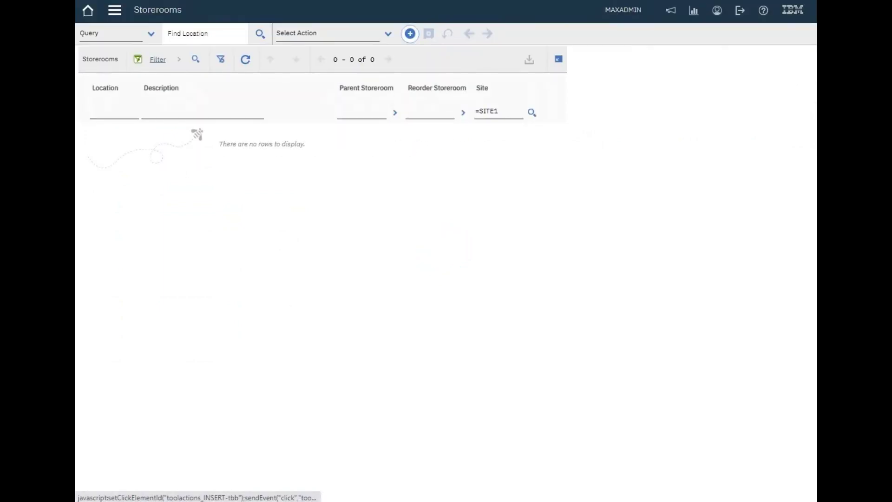
left_click(409, 33)
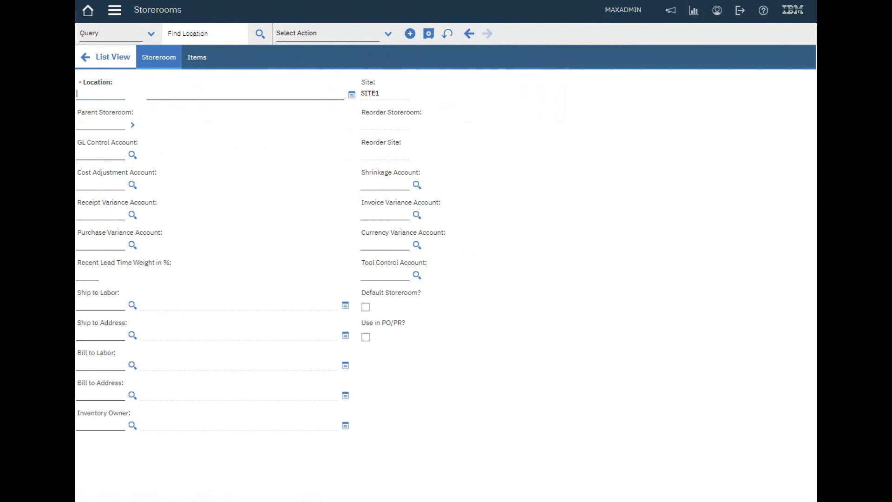
Enter location SITE1-STORE with description 'Site 1 Store' and save the record
type("POWER-")
type("S")
key("BackSpace")
key("BackSpace")
key("BackSpace")
key("BackSpace")
key("BackSpace")
key("BackSpace")
key("BackSpace")
type("Site1-Store")
key("Tab")
type("S")
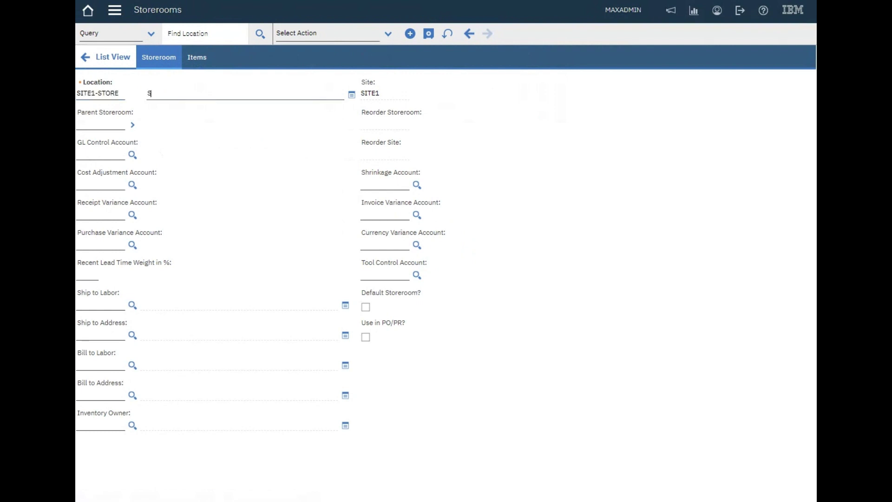
type("ite 1 Store")
left_click(429, 33)
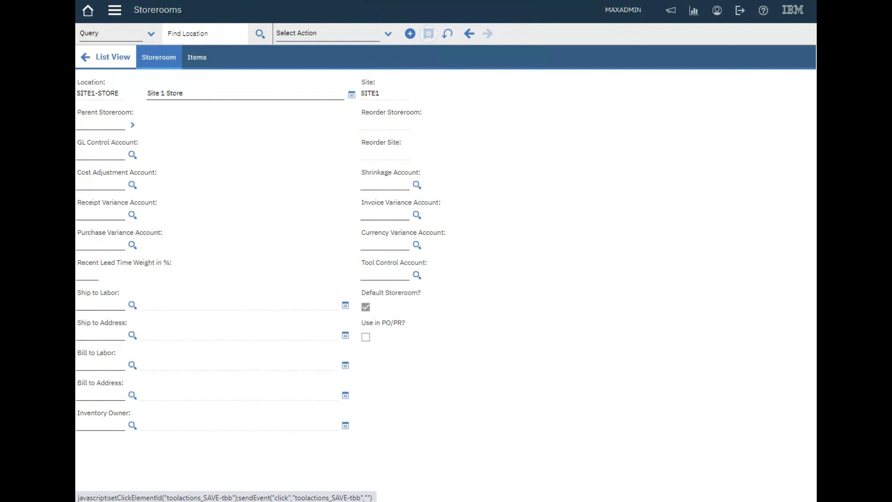
Return to Inventory and list the available storerooms from the Storeroom filter's lookup
left_click(114, 10)
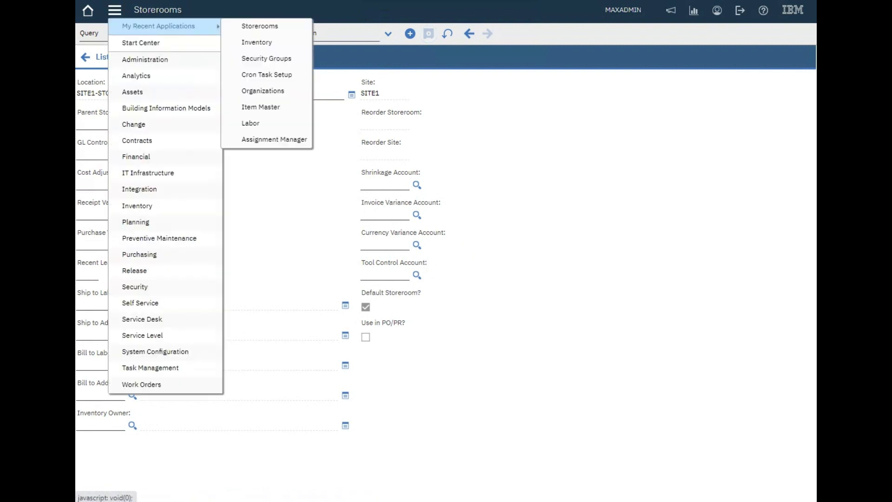
left_click(260, 26)
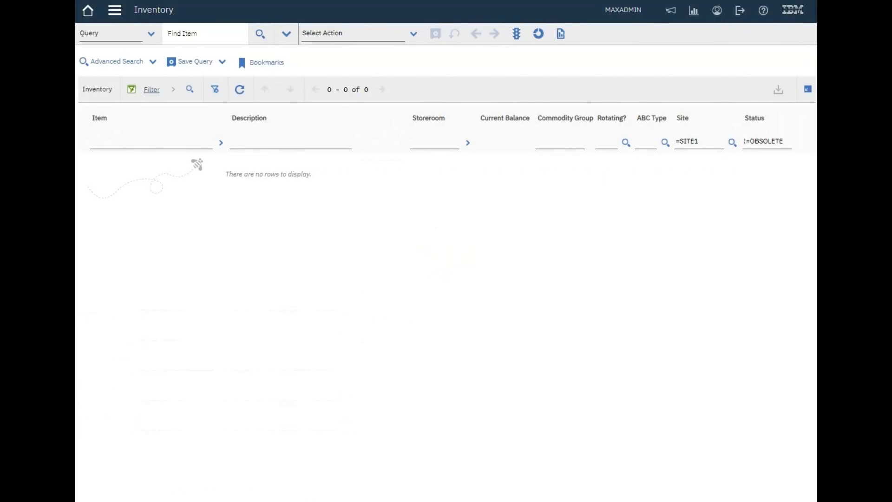
left_click(353, 33)
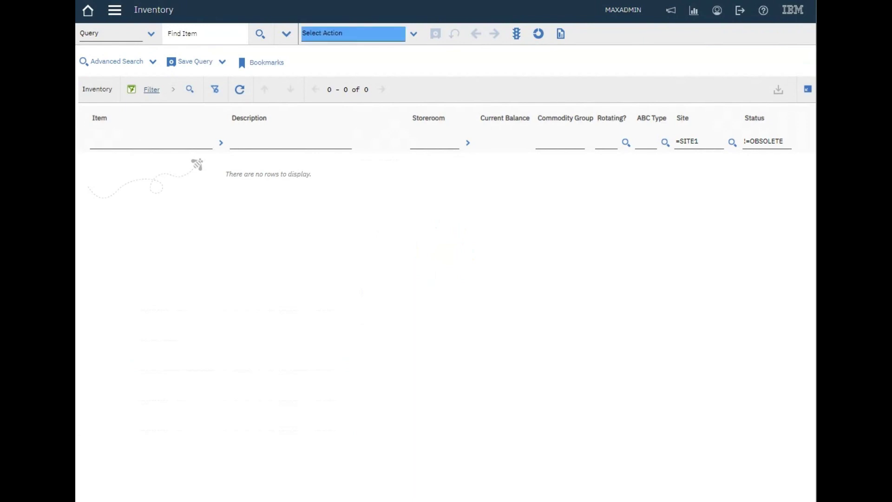
left_click(467, 143)
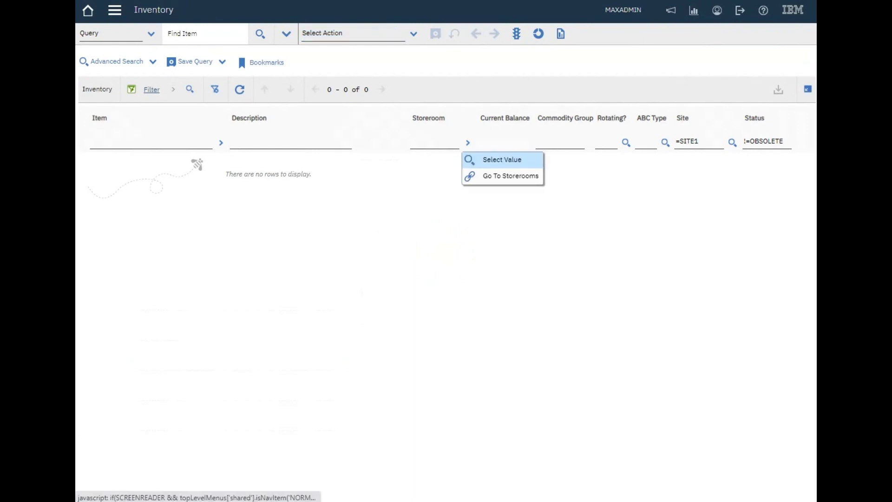
left_click(502, 159)
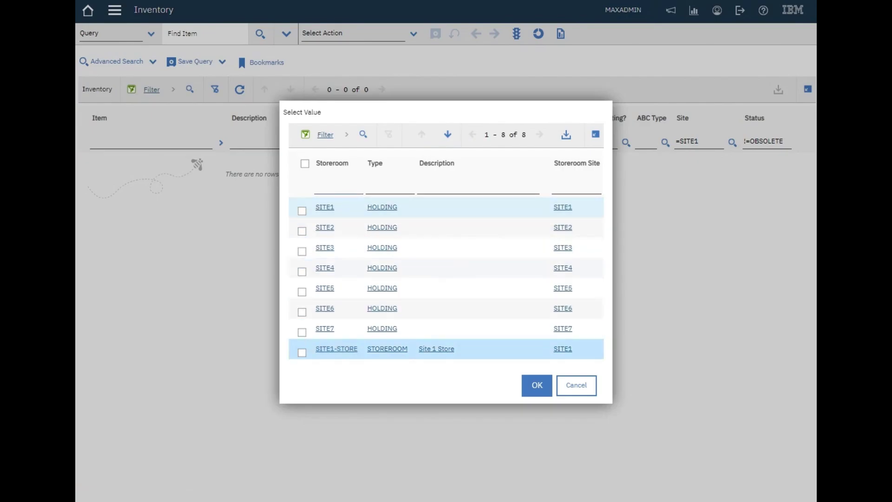
left_click(537, 386)
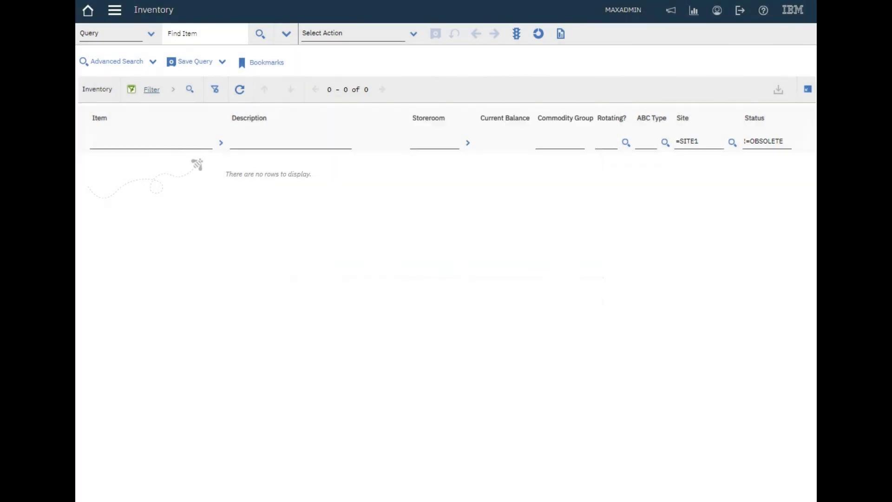
Go to Storerooms, view the SITE1-STORE record, and return to the Inventory list
left_click(468, 143)
left_click(503, 175)
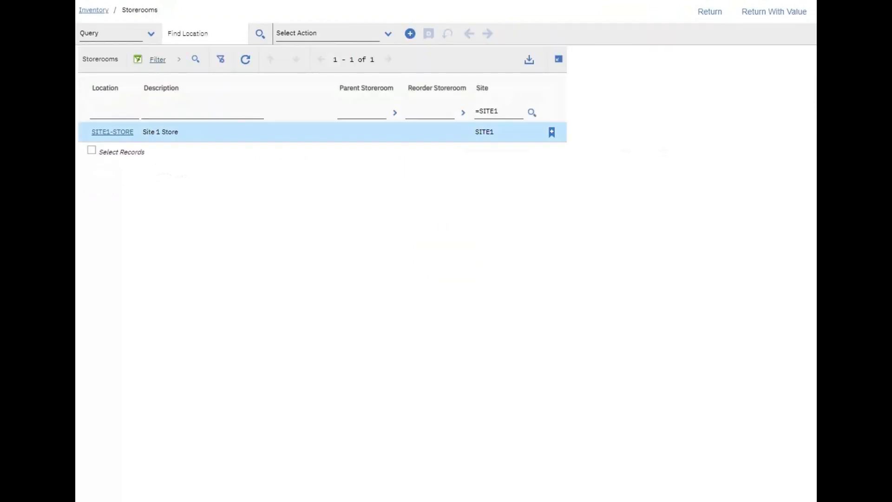
left_click(113, 132)
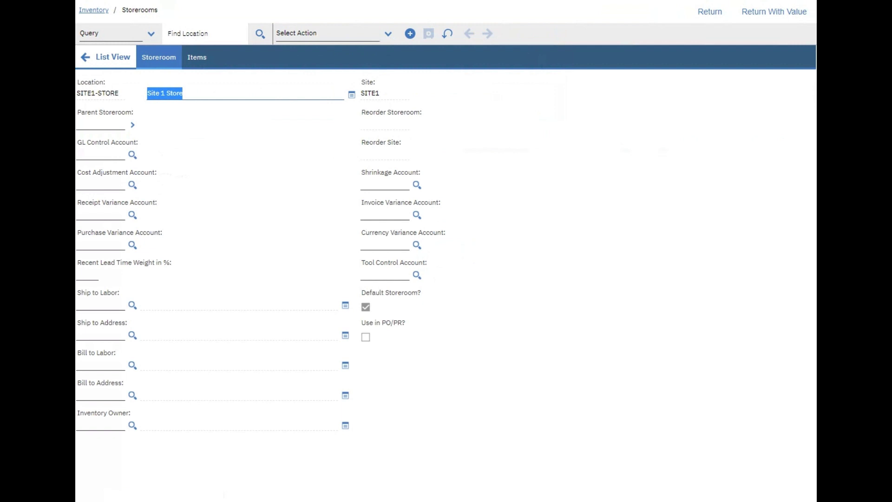
left_click(197, 57)
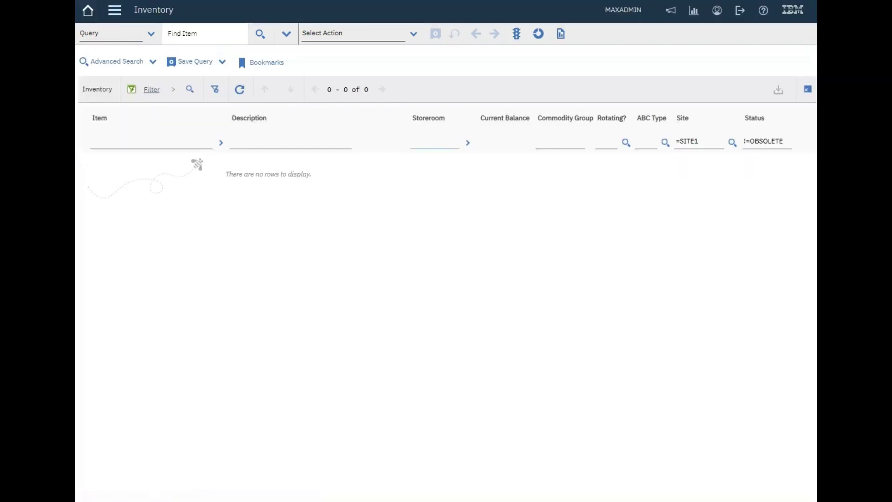
left_click(114, 10)
Open ITEM1 in Item Master and start Add Items to Multiple Storerooms
mouse_move(137, 206)
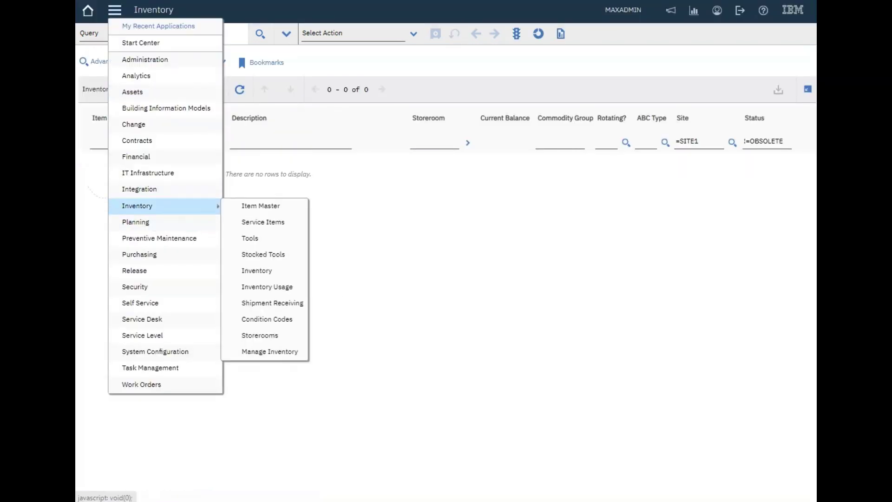
left_click(260, 205)
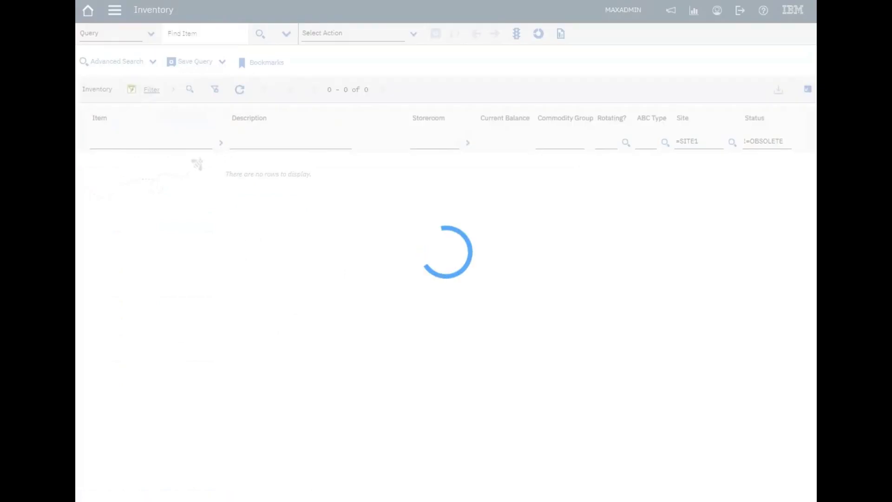
key("Return")
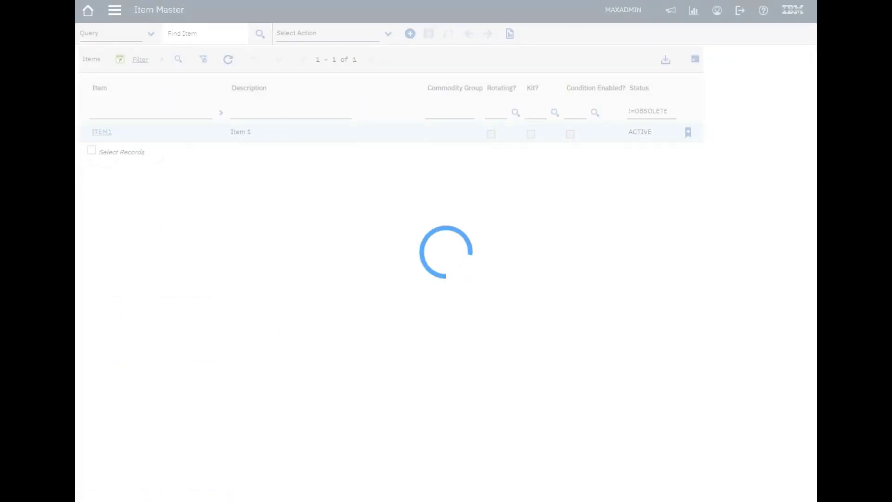
left_click(101, 132)
left_click(330, 33)
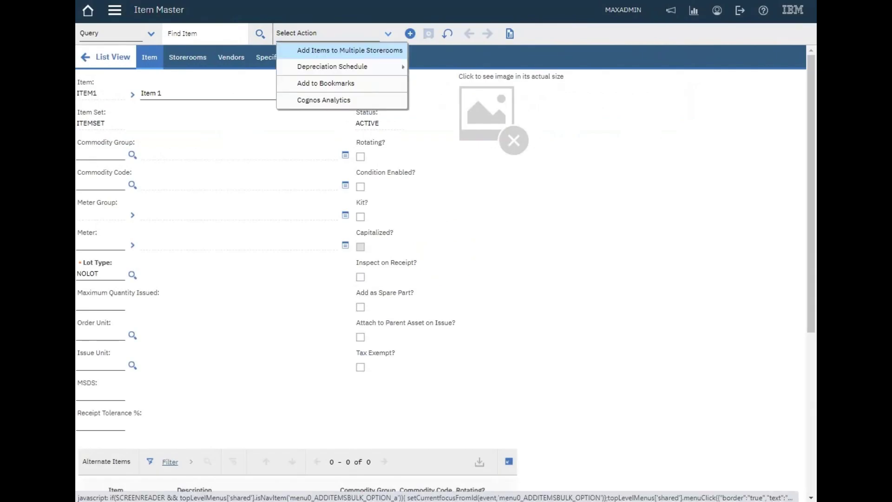
left_click(349, 50)
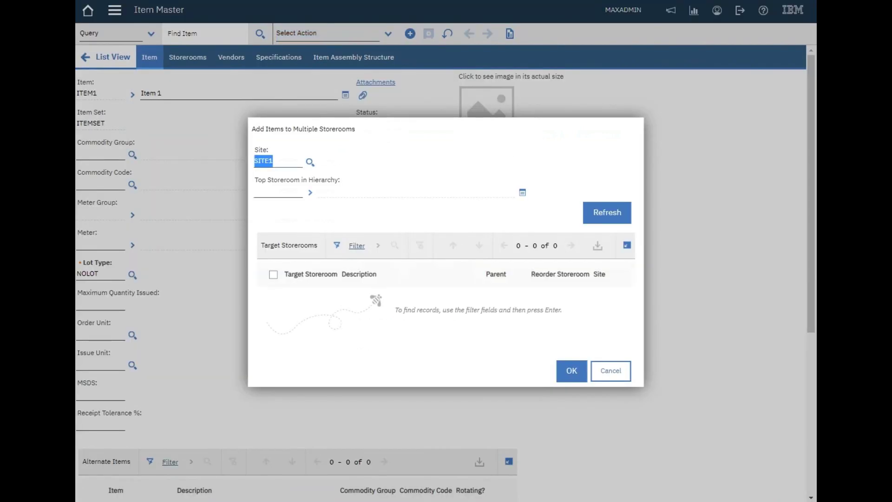
Choose SITE1-STORE, refresh the target storerooms, and confirm adding ITEM1
left_click(310, 192)
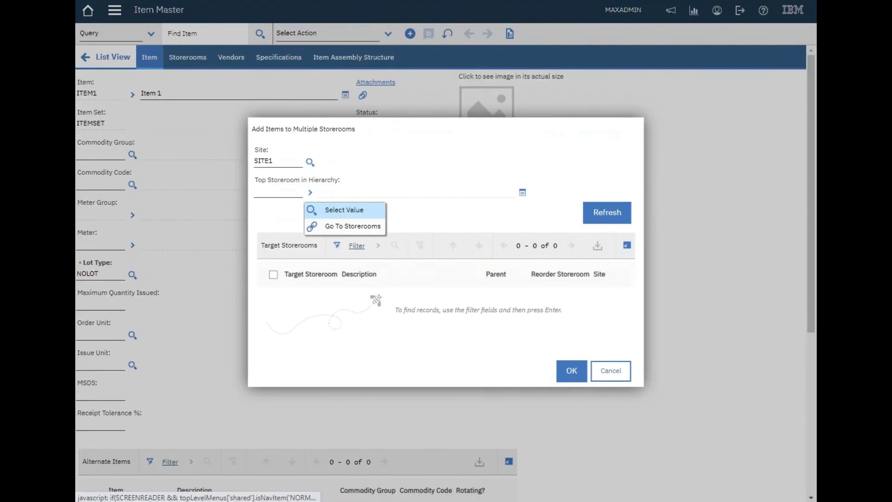
left_click(344, 209)
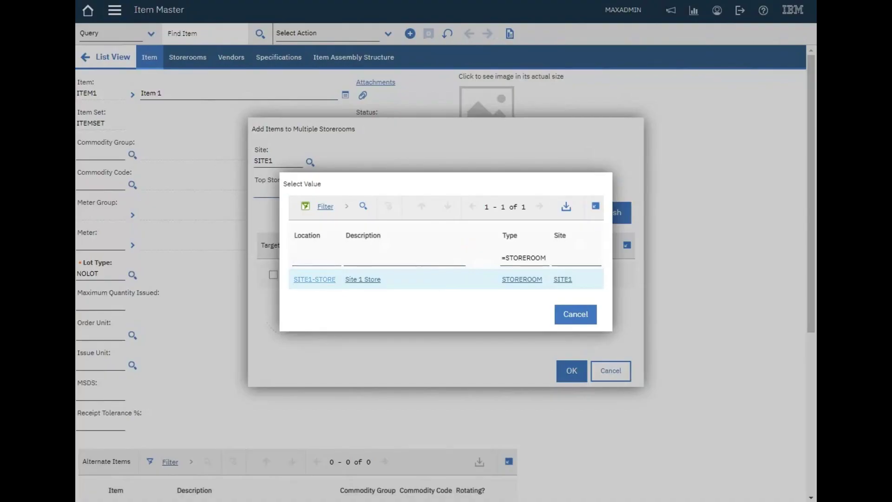
left_click(314, 279)
left_click(571, 370)
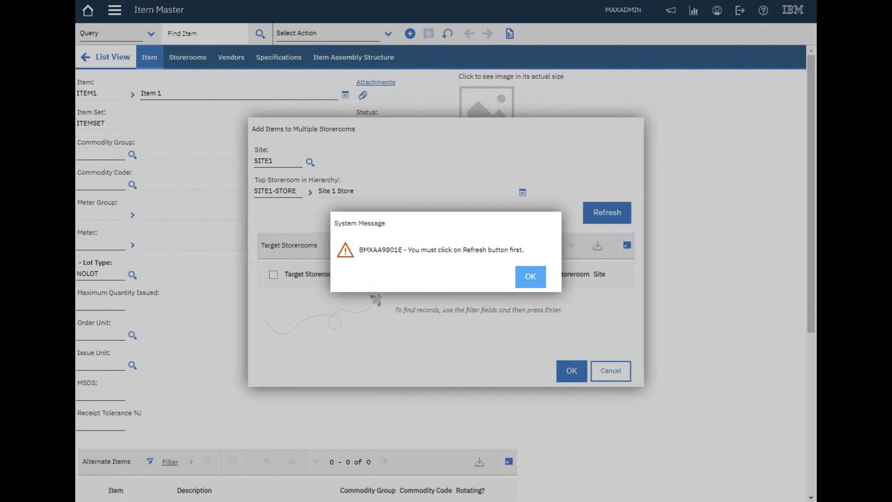
left_click(530, 276)
left_click(607, 212)
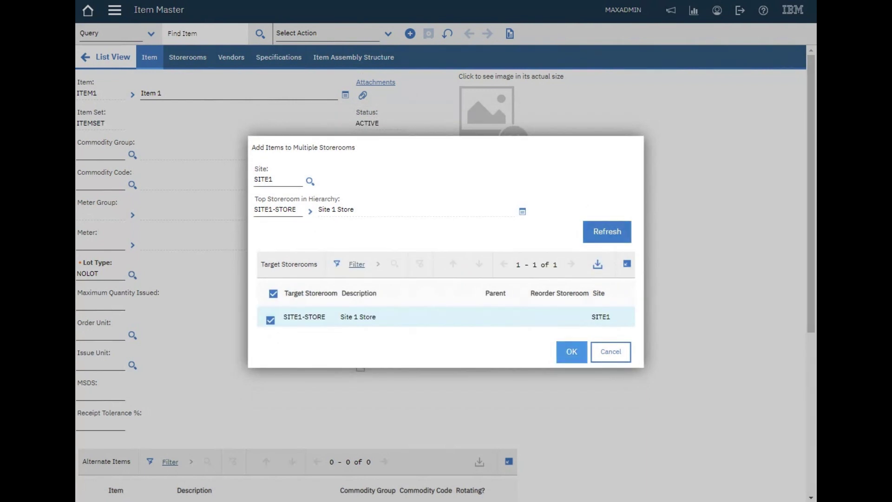
left_click(571, 351)
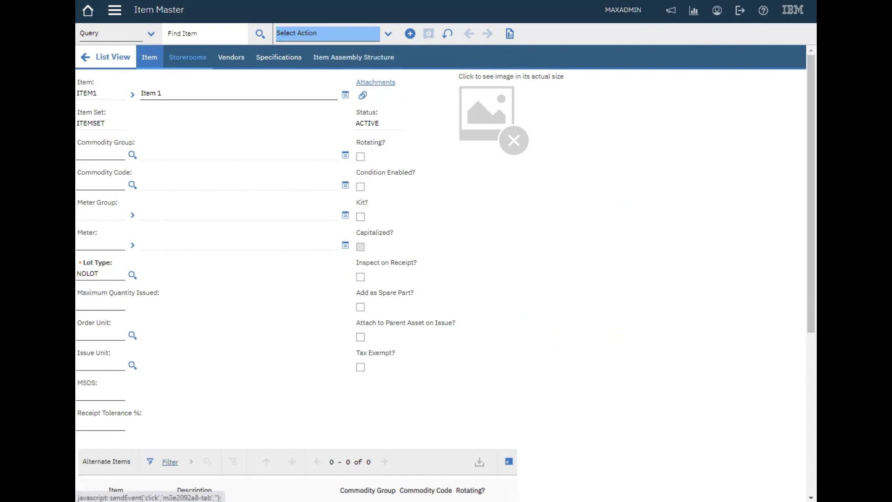
Check ITEM1's Storerooms tab, which lists none, then open the Inventory application
left_click(187, 57)
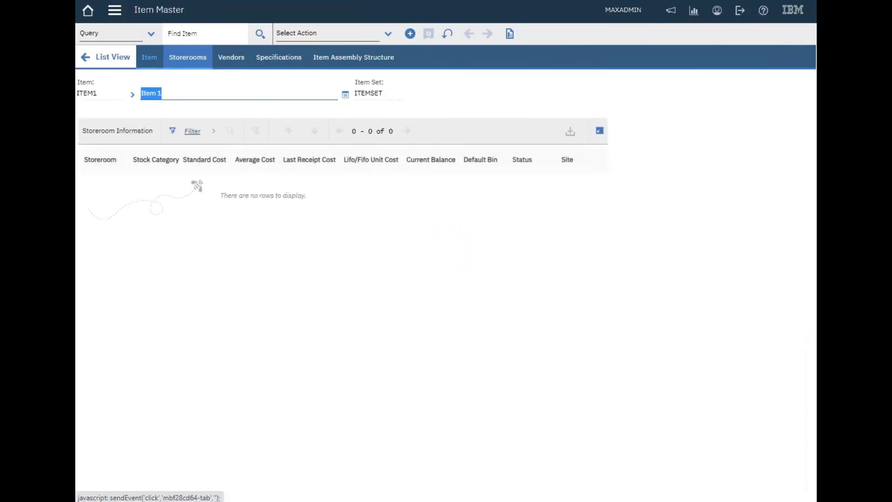
left_click(149, 57)
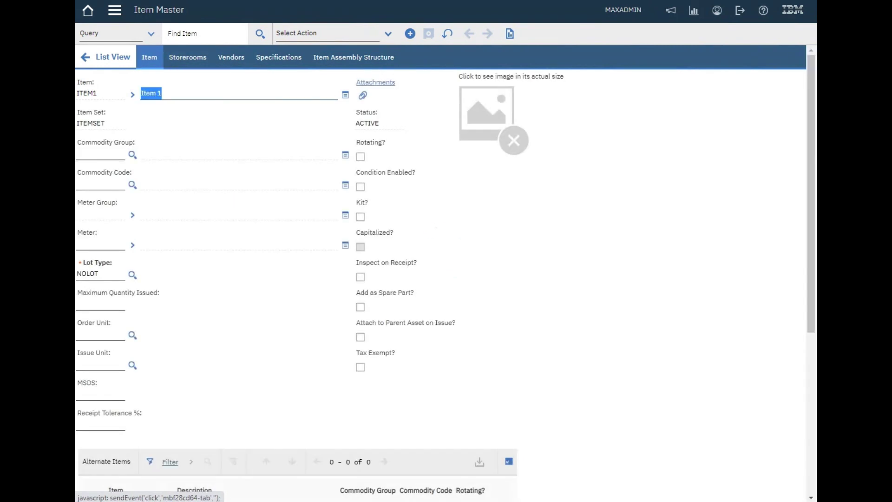
left_click(114, 10)
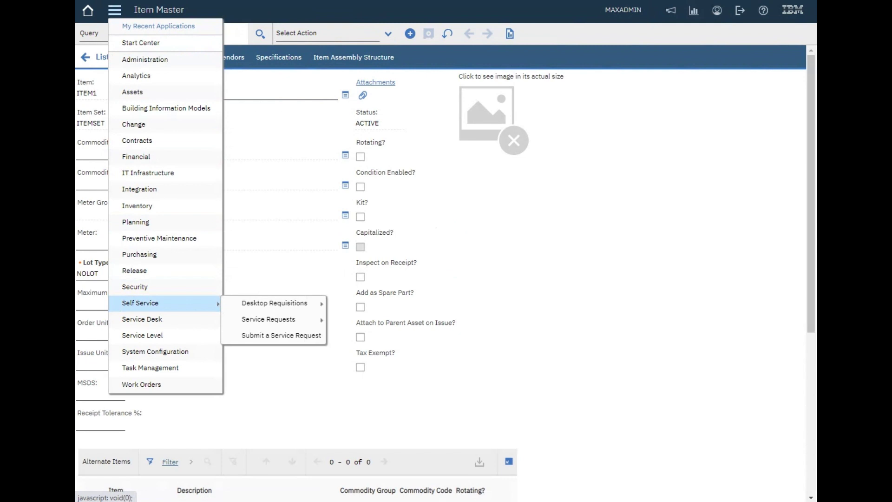
mouse_move(139, 222)
mouse_move(140, 206)
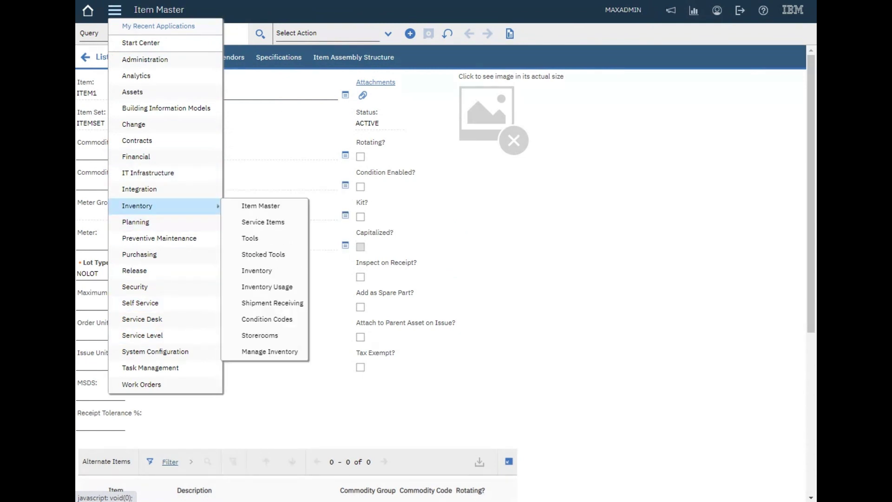
left_click(257, 271)
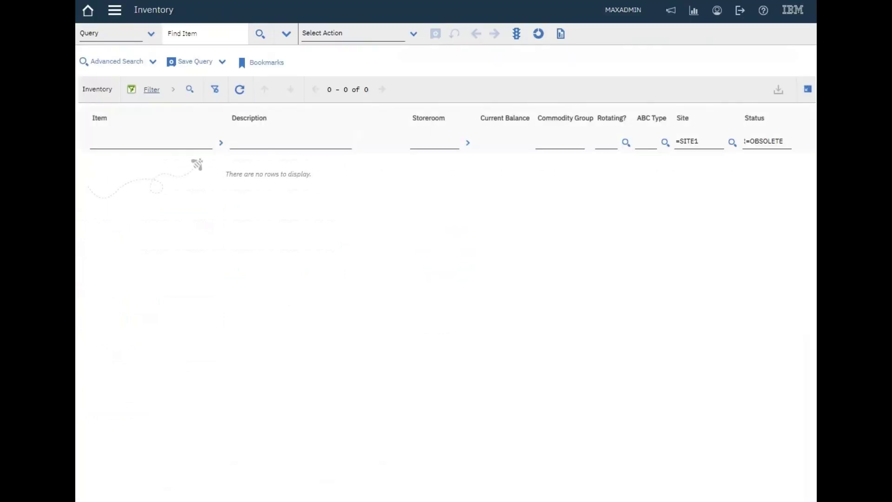
Filter the Inventory list to storeroom SITE1-STORE via Select Value
left_click(468, 142)
left_click(487, 159)
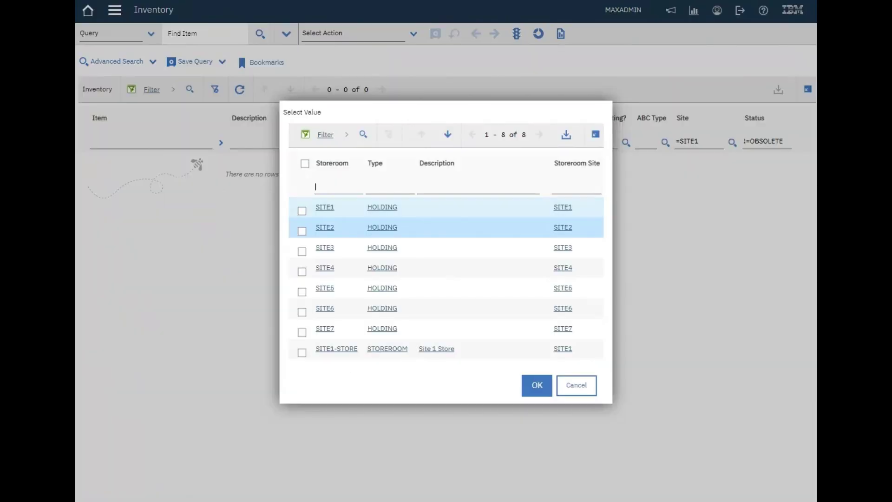
left_click(336, 349)
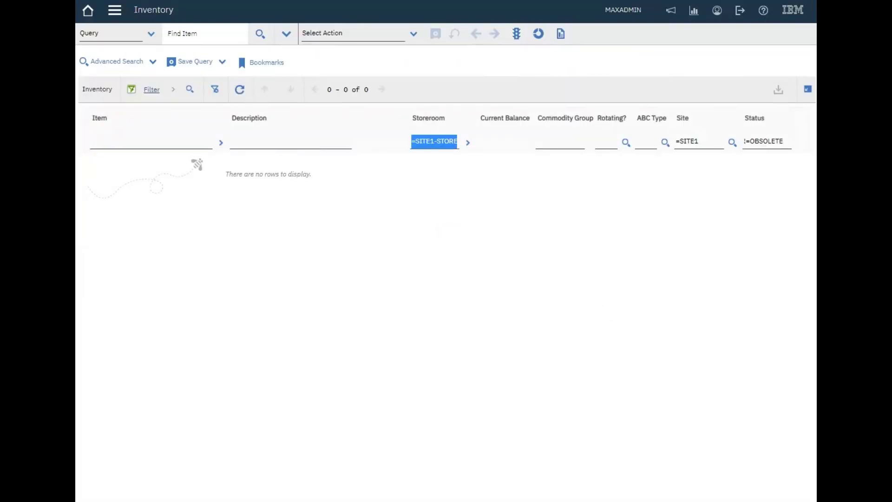
Go to the SITE1-STORE storeroom record and check its Items tab
left_click(468, 143)
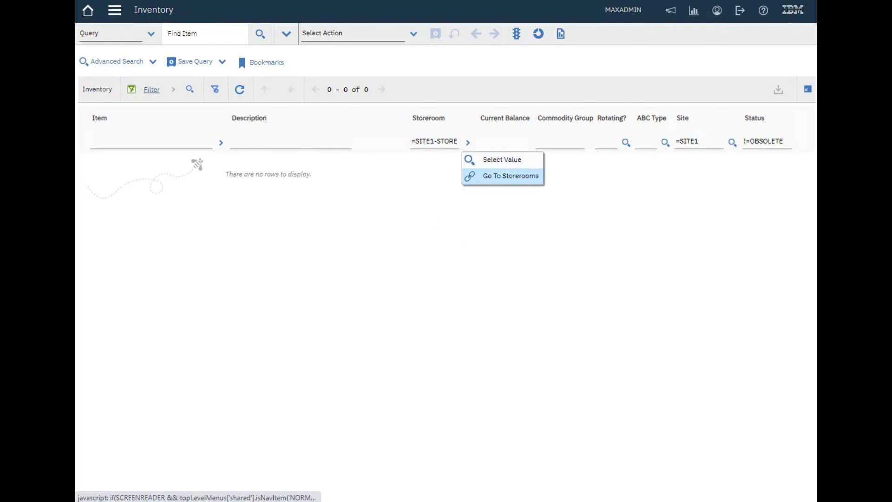
left_click(495, 173)
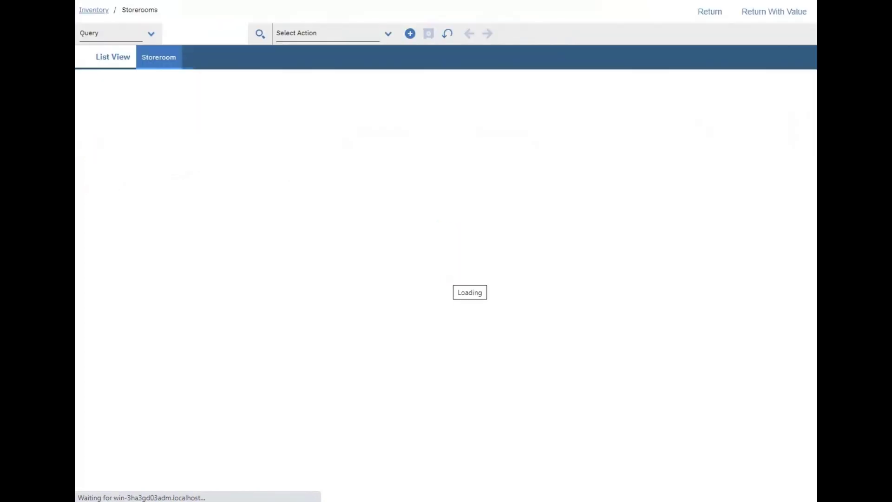
left_click(196, 57)
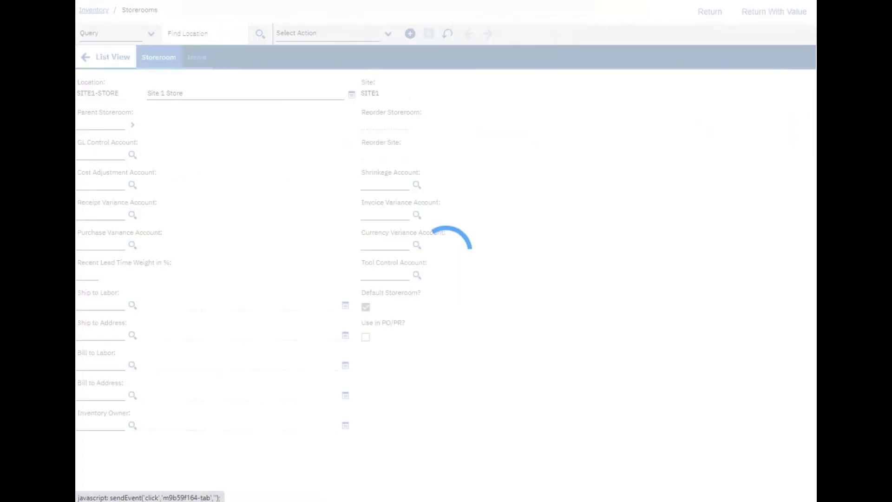
left_click(159, 58)
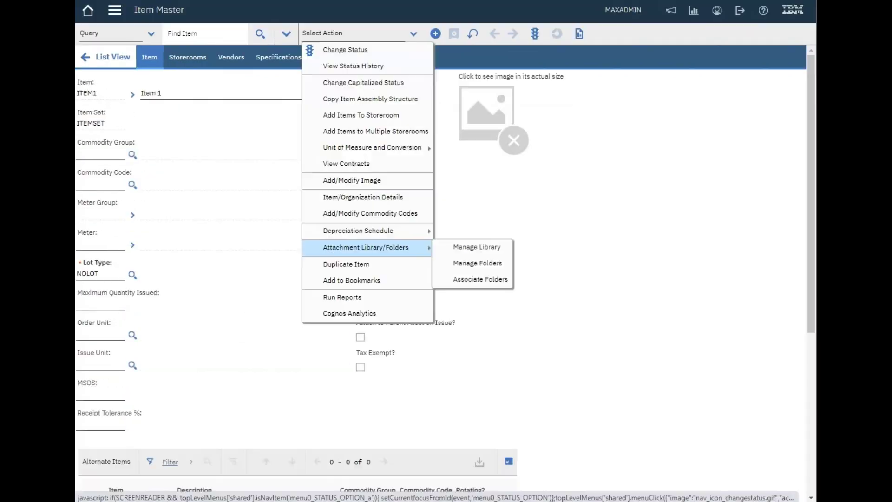
key("Escape")
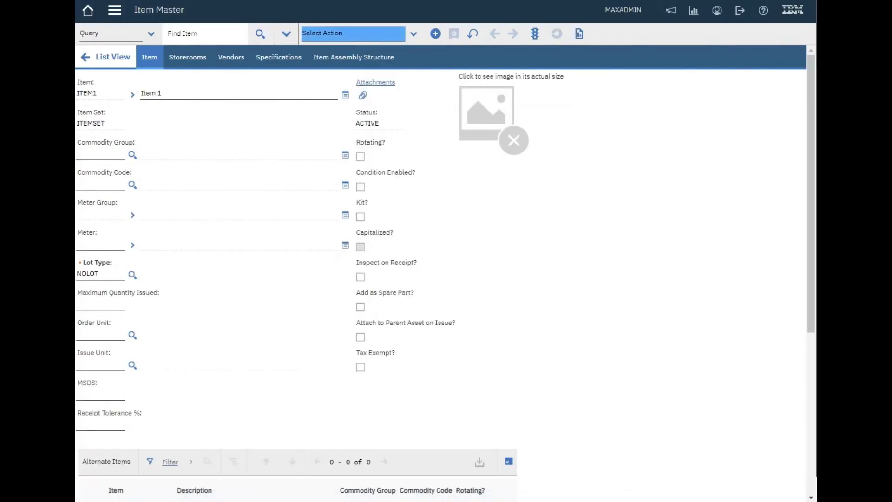
key("Down")
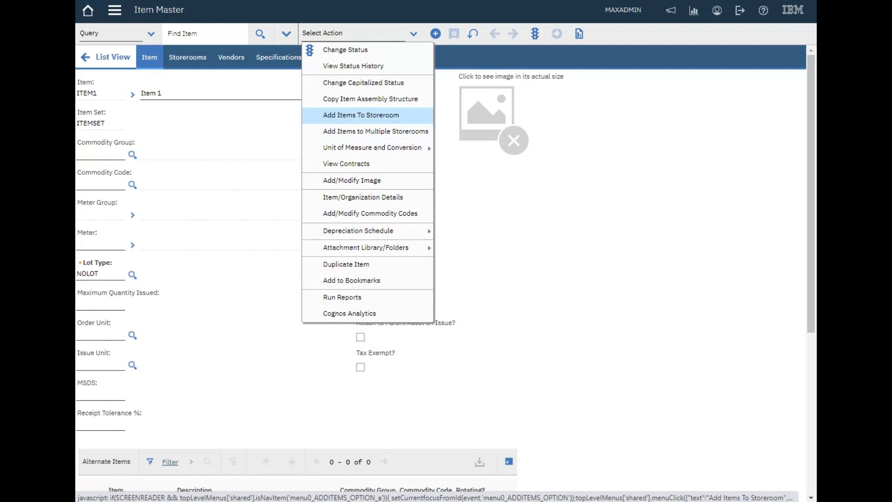
left_click(361, 115)
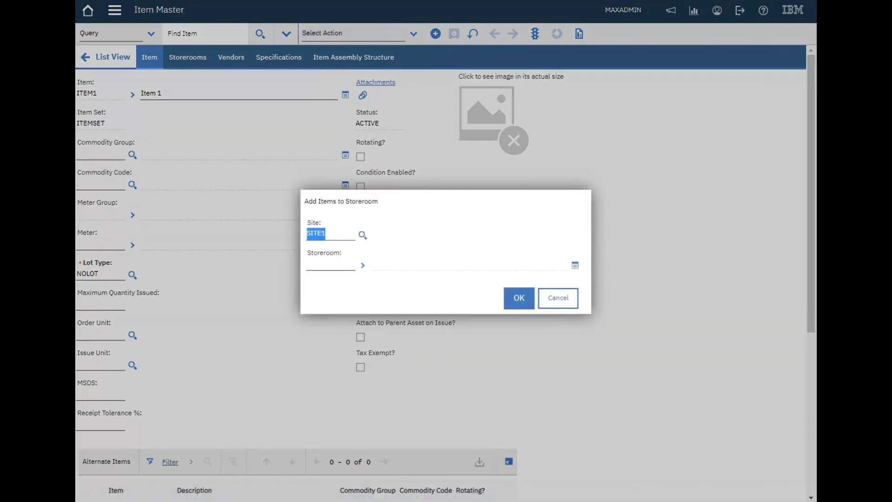
left_click(363, 265)
left_click(386, 282)
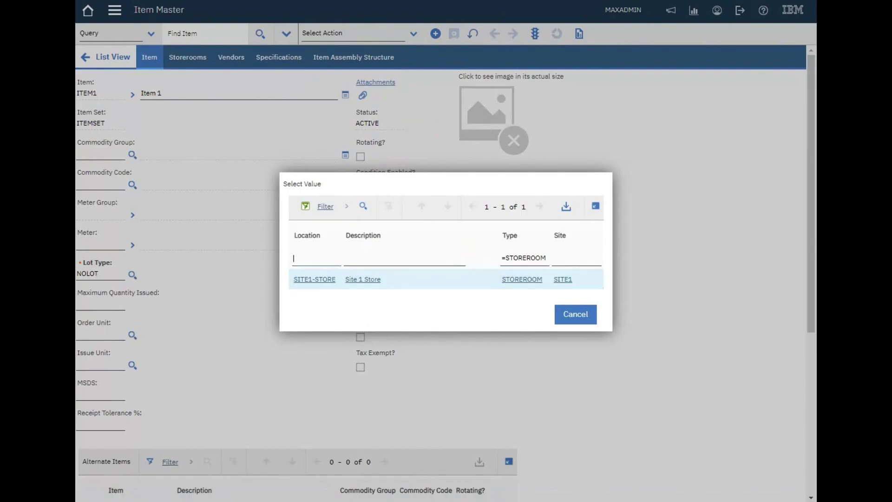
left_click(315, 279)
left_click(519, 298)
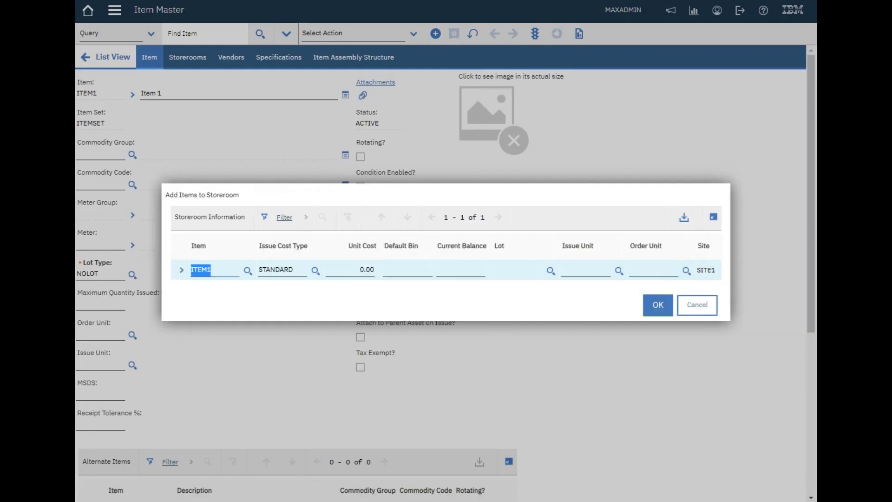
left_click(399, 270)
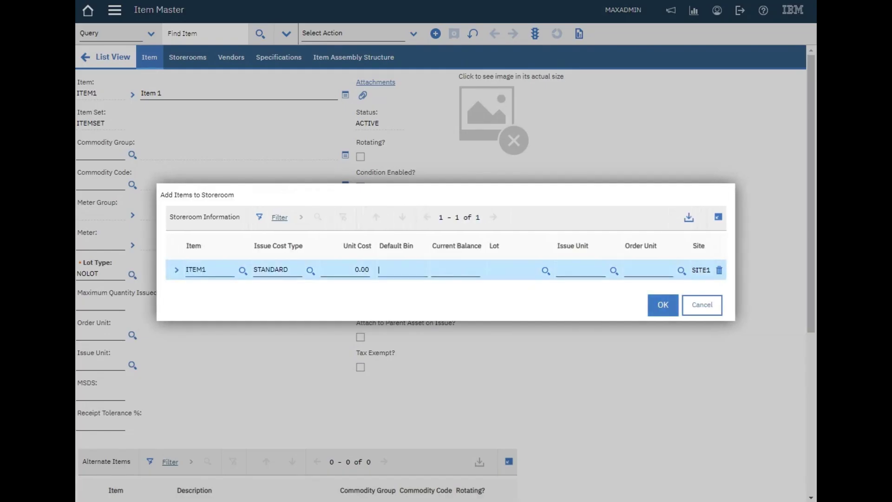
left_click(362, 270)
type("100")
left_click(386, 270)
type("AB")
key("Tab")
type("15")
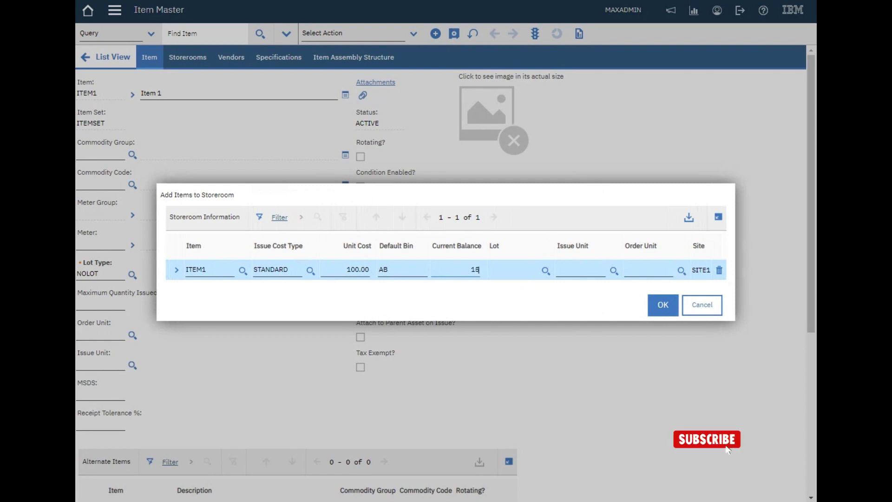
key("Tab")
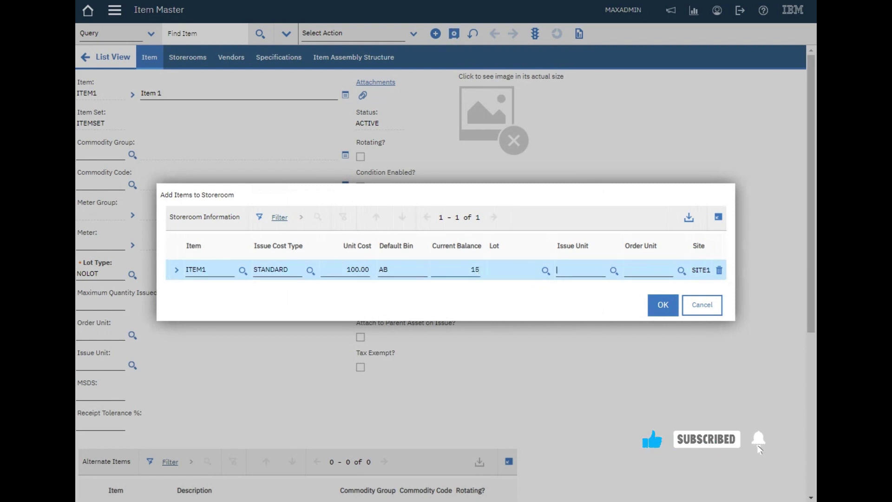
left_click(663, 304)
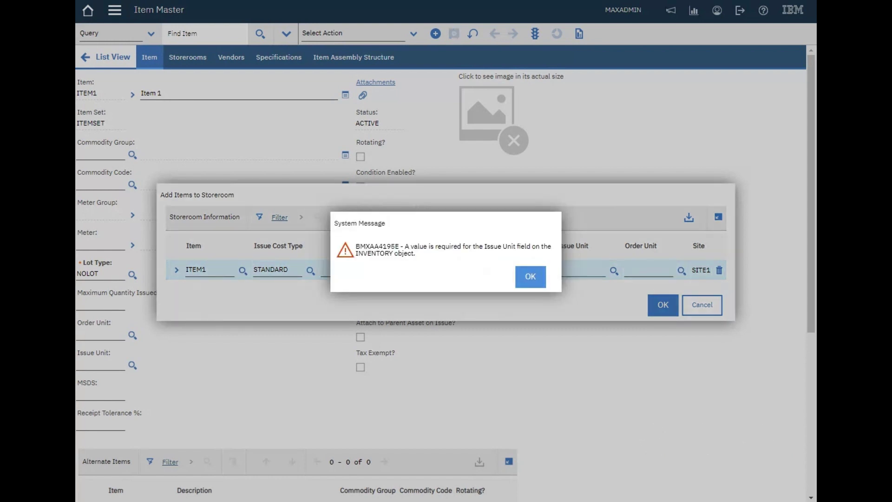
key("Return")
left_click(619, 270)
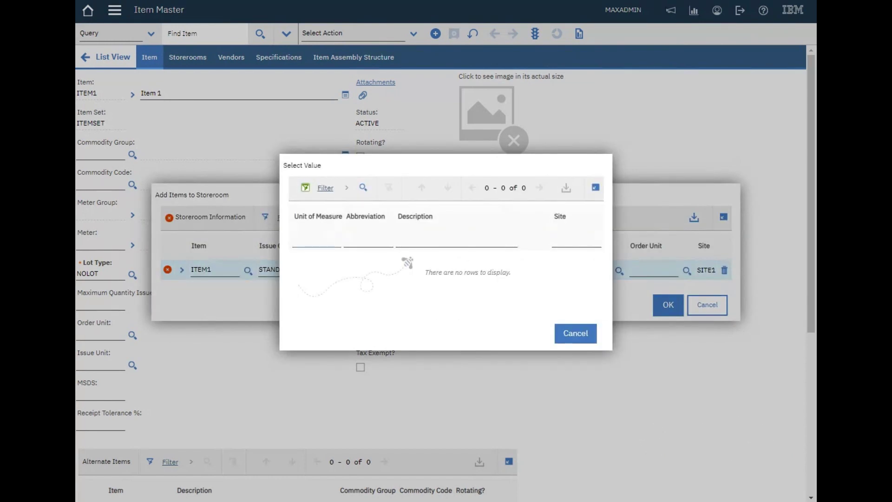
key("Escape")
left_click(619, 270)
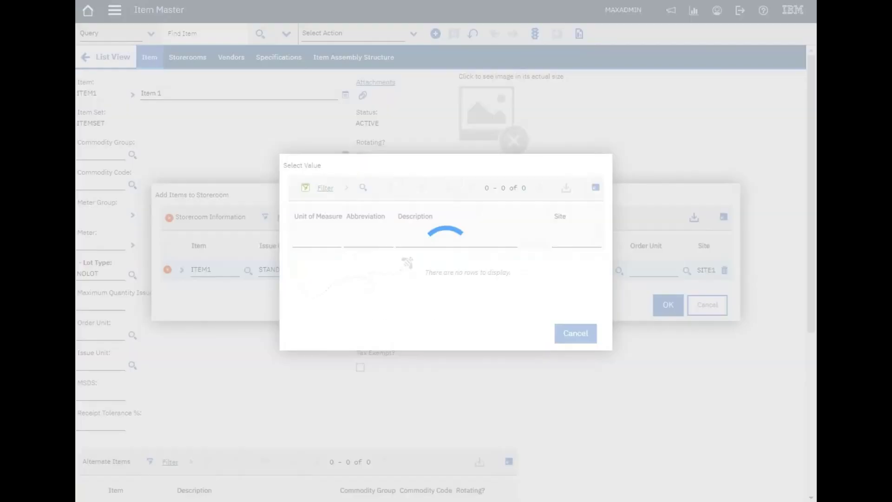
key("Escape")
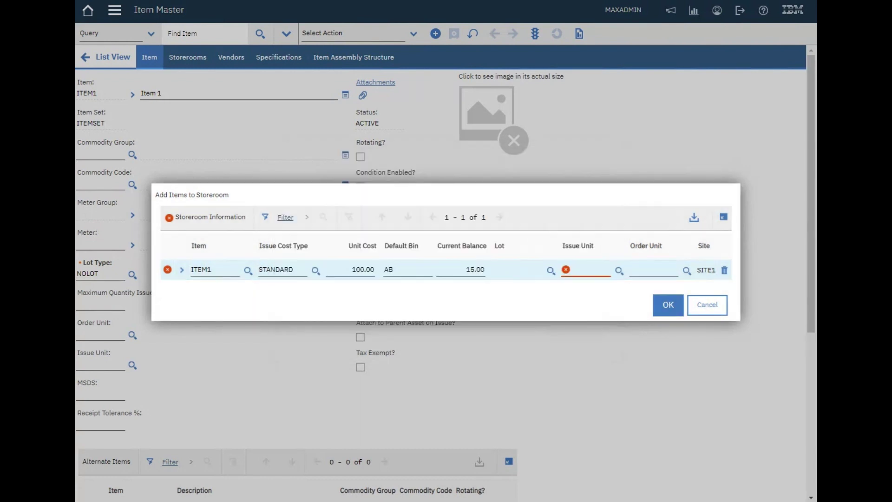
key("Escape")
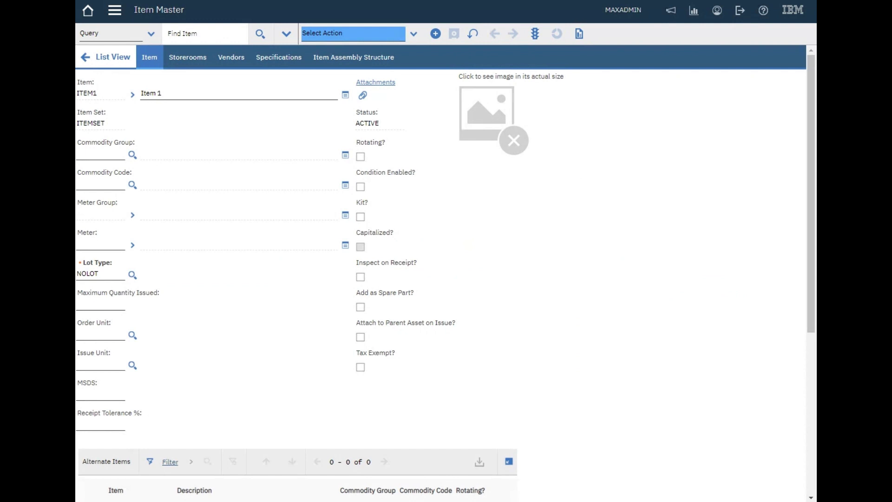
Review Add/Modify Units of Measure, confirming KG (Kilogram), then reopen ITEM1
left_click(115, 10)
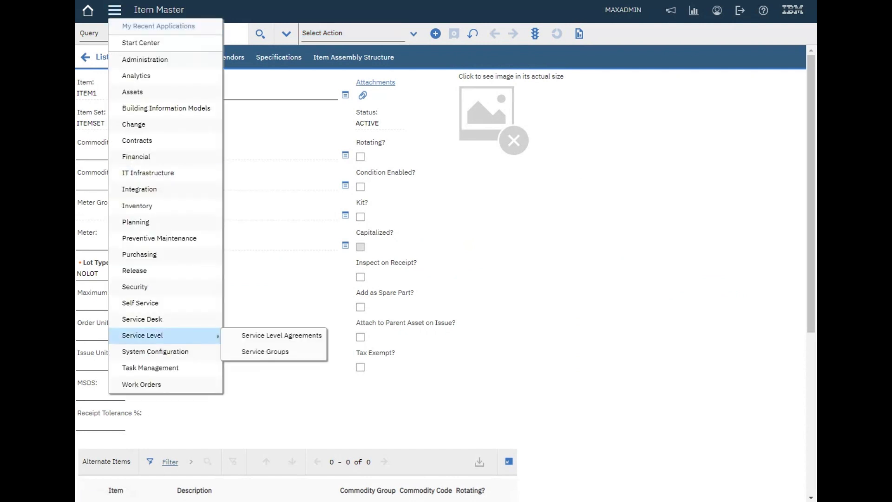
left_click(88, 57)
left_click(353, 33)
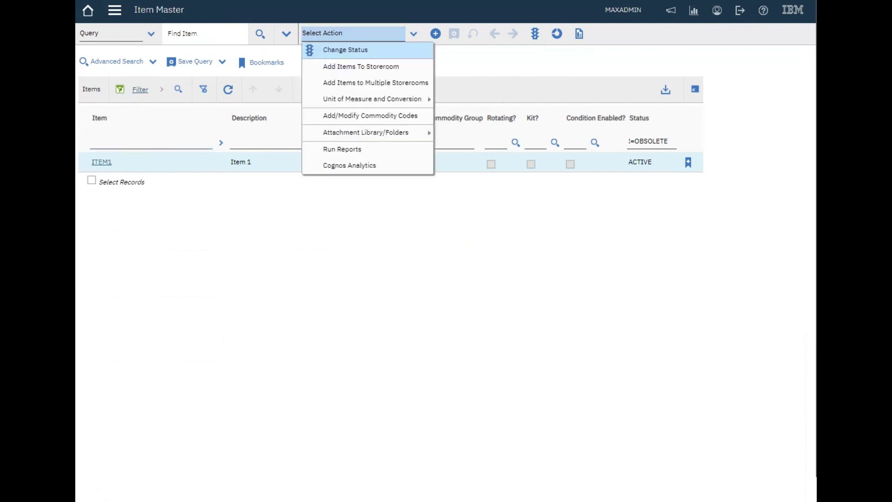
mouse_move(372, 99)
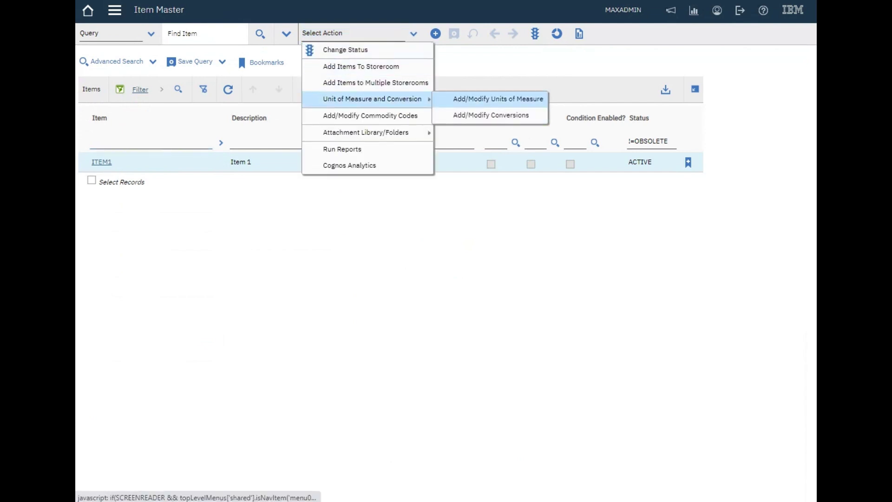
left_click(498, 99)
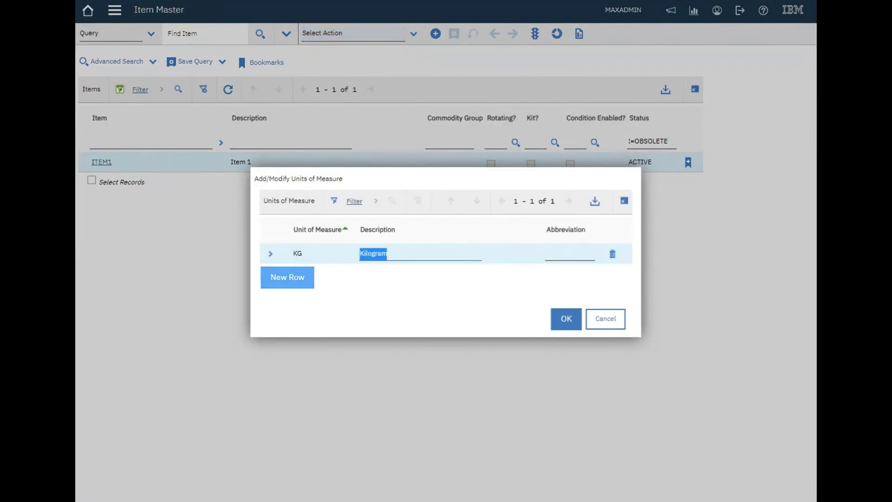
left_click(565, 319)
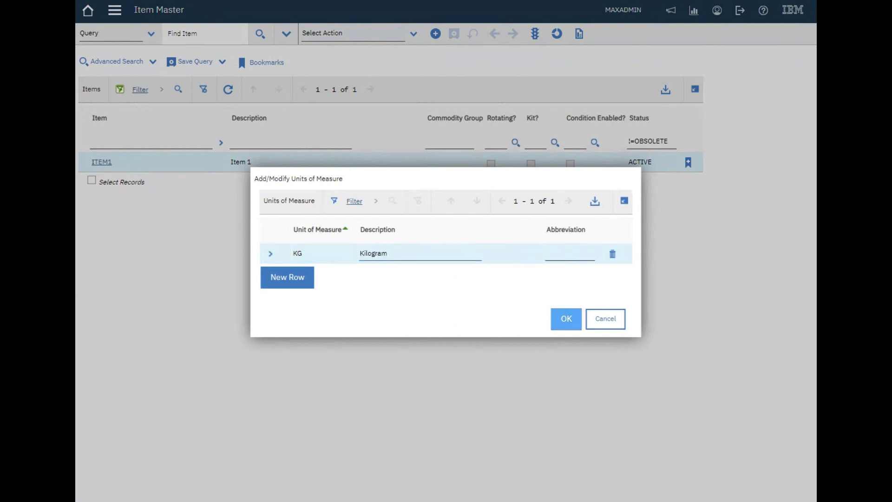
left_click(101, 161)
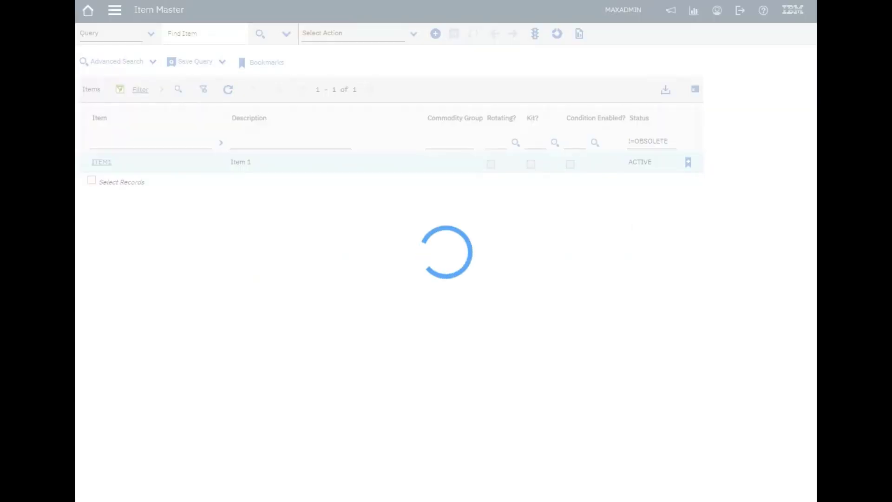
left_click(353, 33)
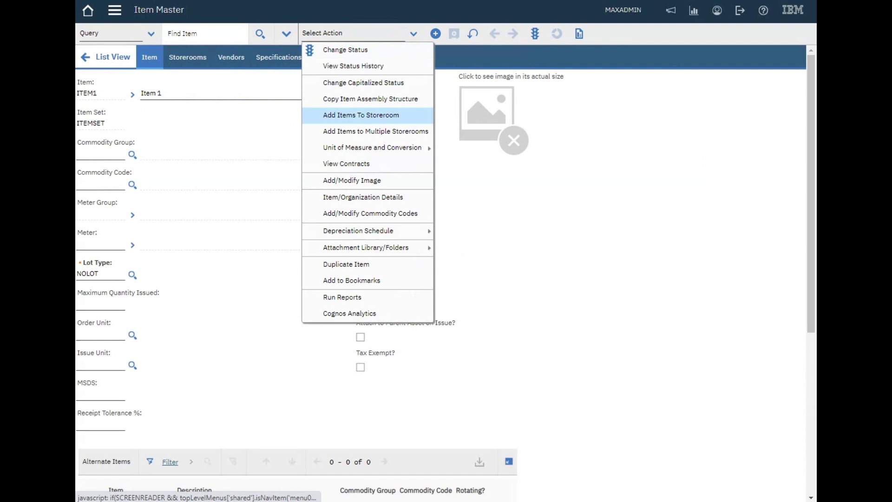
Start adding ITEM1 to a storeroom and choose SITE1-STORE
left_click(361, 115)
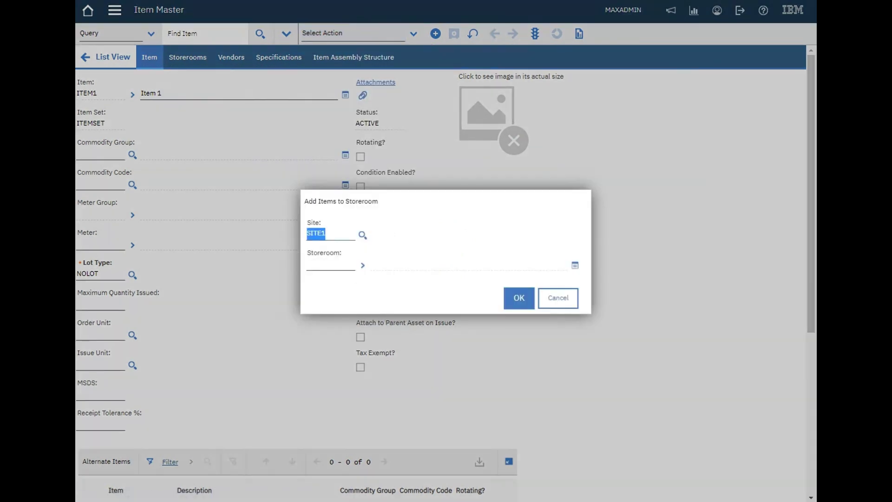
left_click(363, 265)
left_click(404, 280)
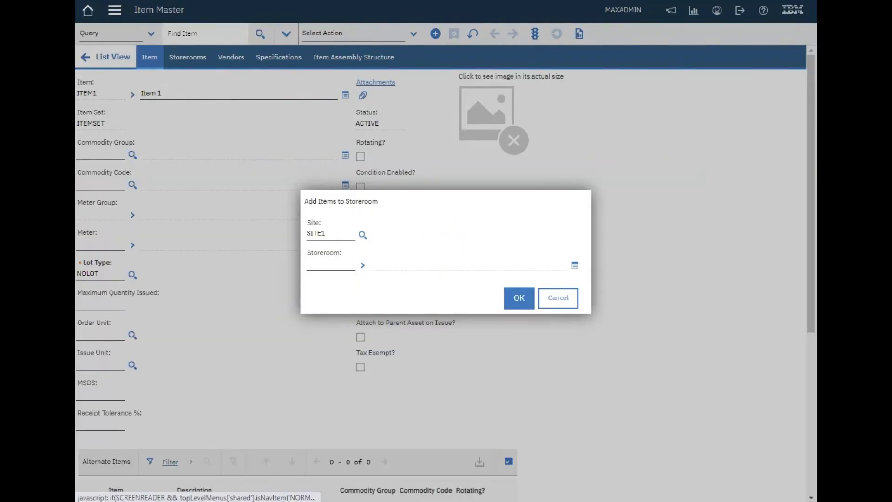
left_click(314, 279)
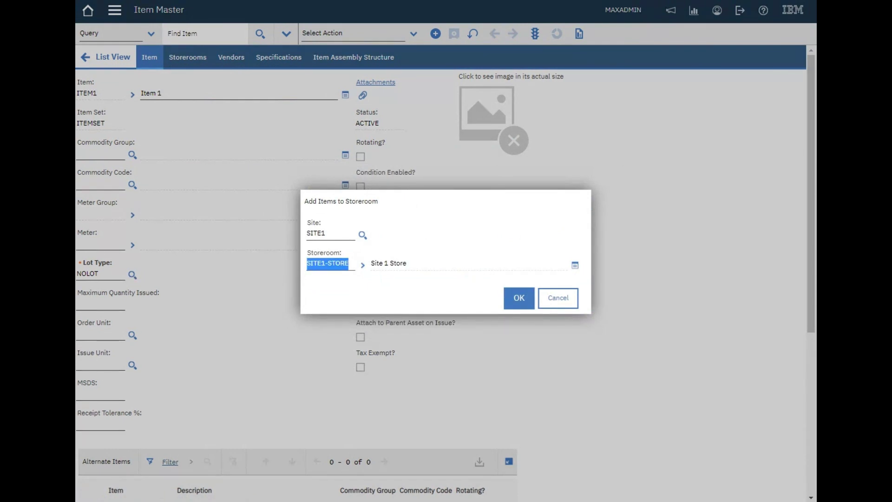
Enter unit cost 100, default bin AB, current balance 20, and KG issue and order units
key("Return")
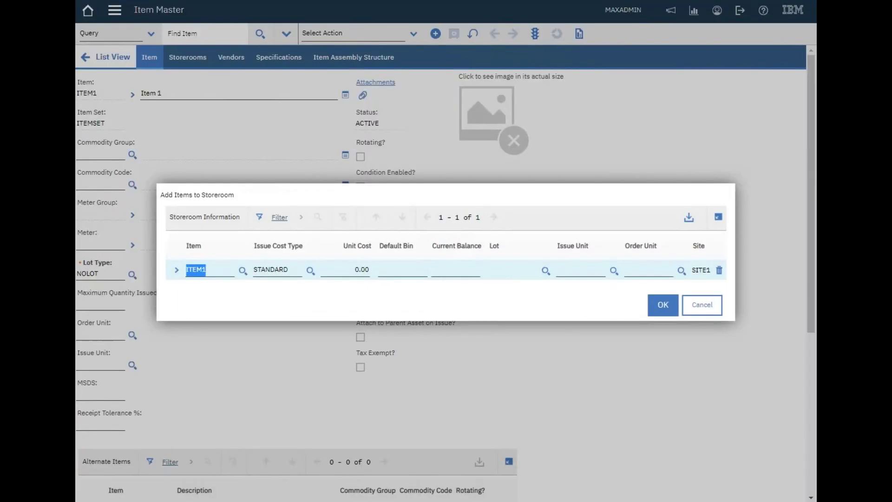
type("100")
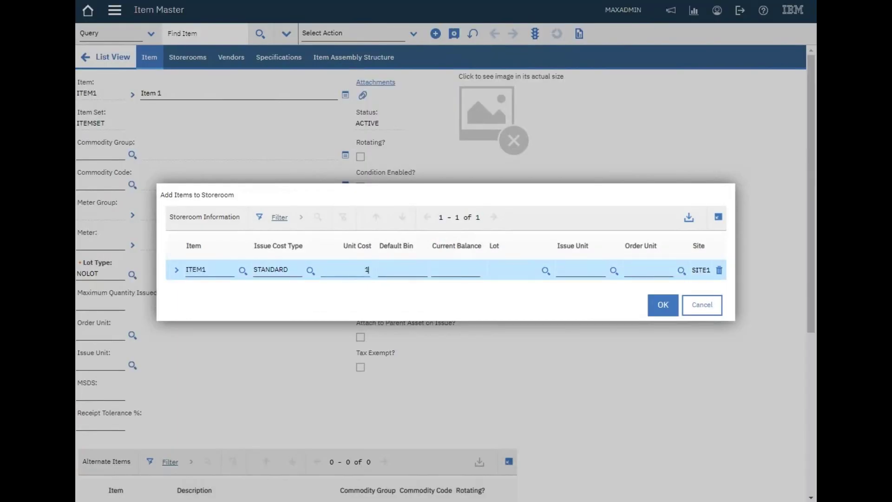
key("Tab")
type("AB")
key("Tab")
type("100")
key("BackSpace")
key("BackSpace")
type("20")
left_click(299, 279)
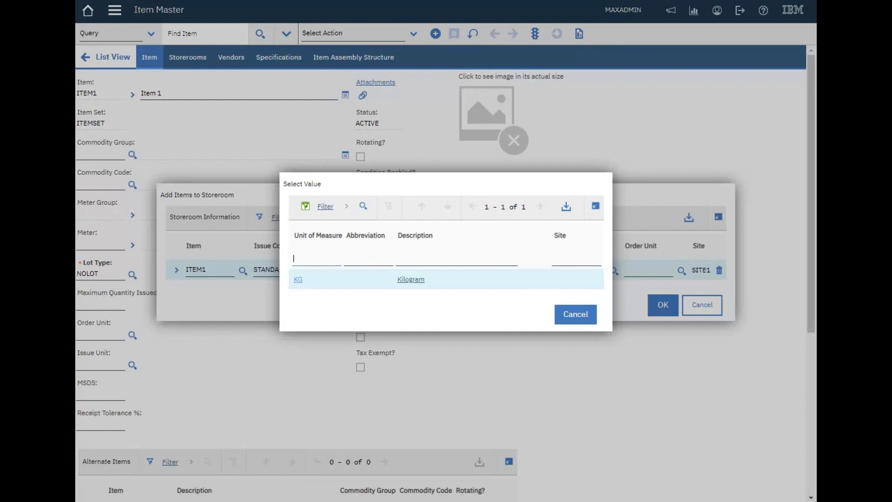
left_click(681, 270)
left_click(299, 280)
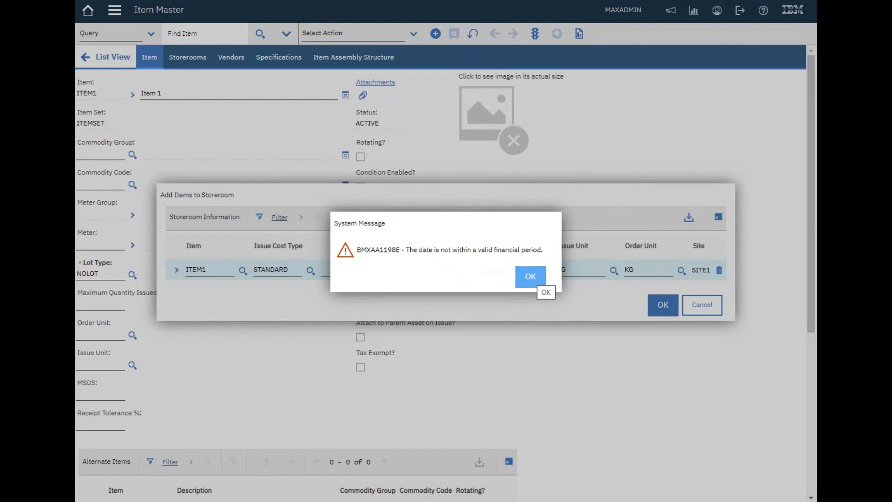
Confirm adding the item, dismissing the repeated financial period error messages
left_click(533, 279)
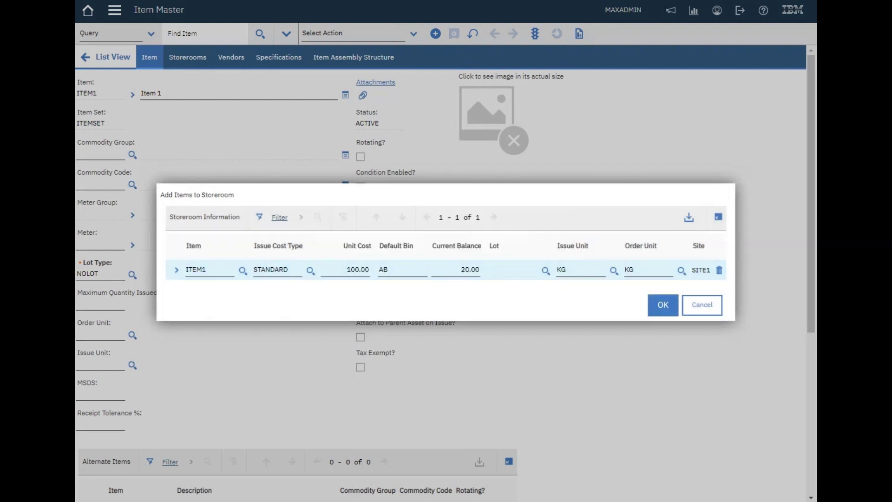
left_click(663, 305)
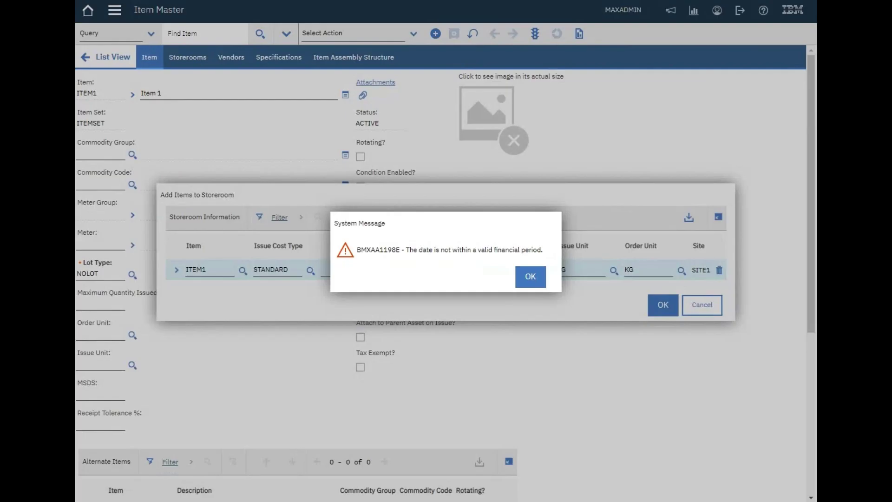
left_click(530, 277)
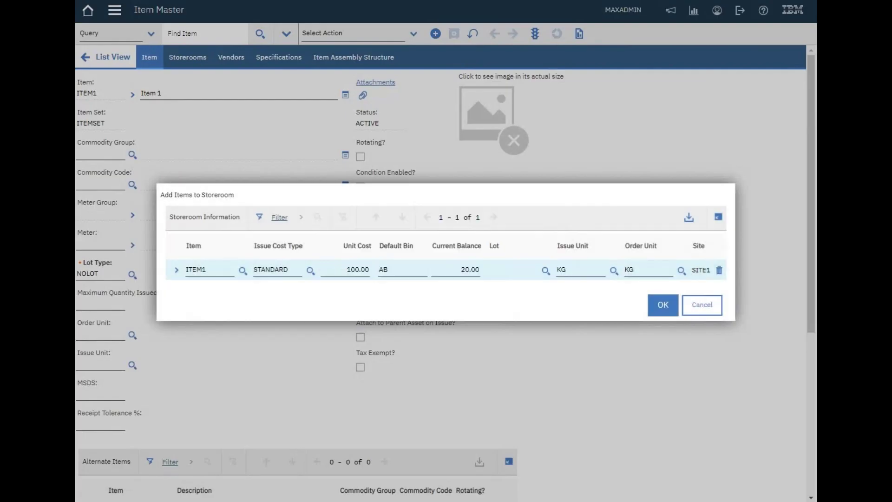
left_click(663, 305)
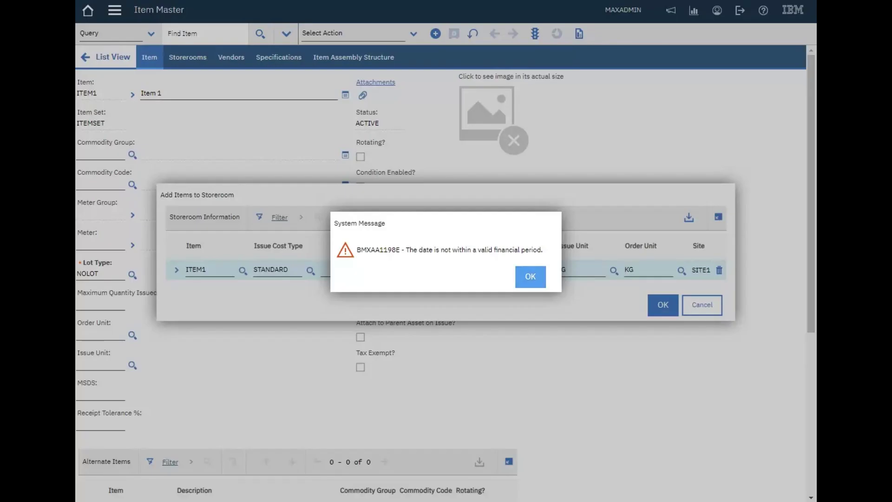
left_click(530, 277)
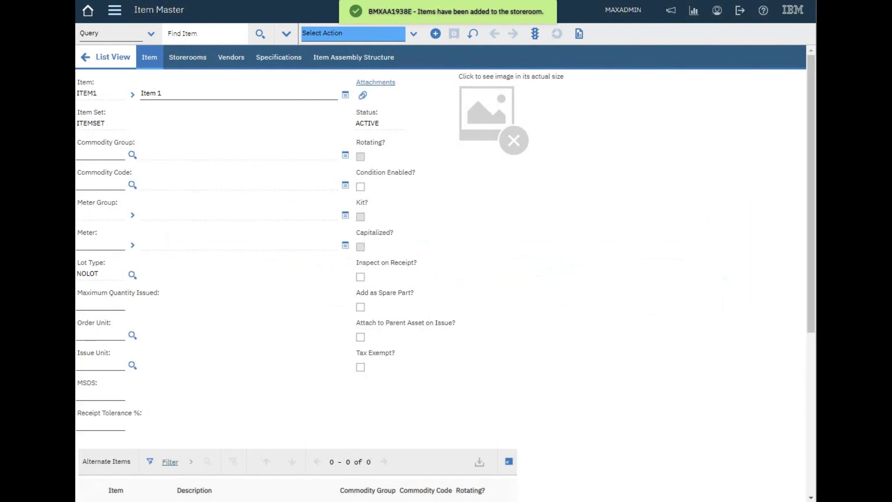
In Chart of Accounts, save POWER's Validation Options with Validate Financial Periods unchecked
left_click(115, 10)
mouse_move(158, 26)
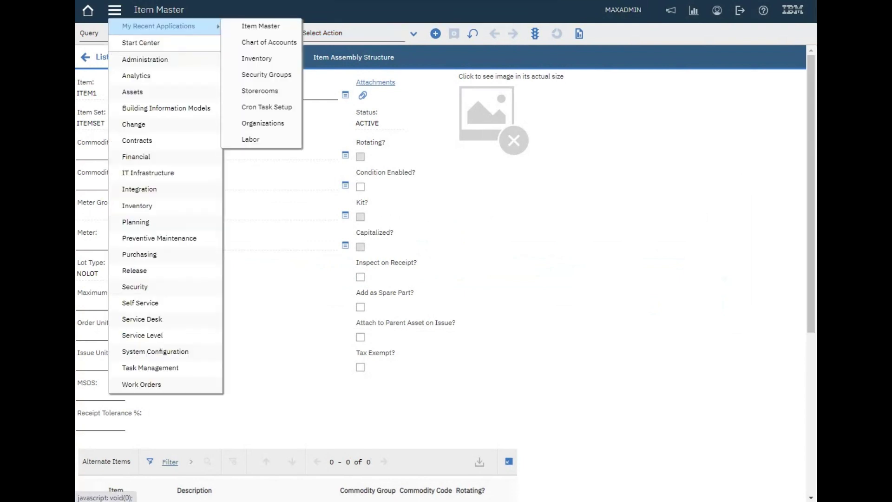
left_click(269, 42)
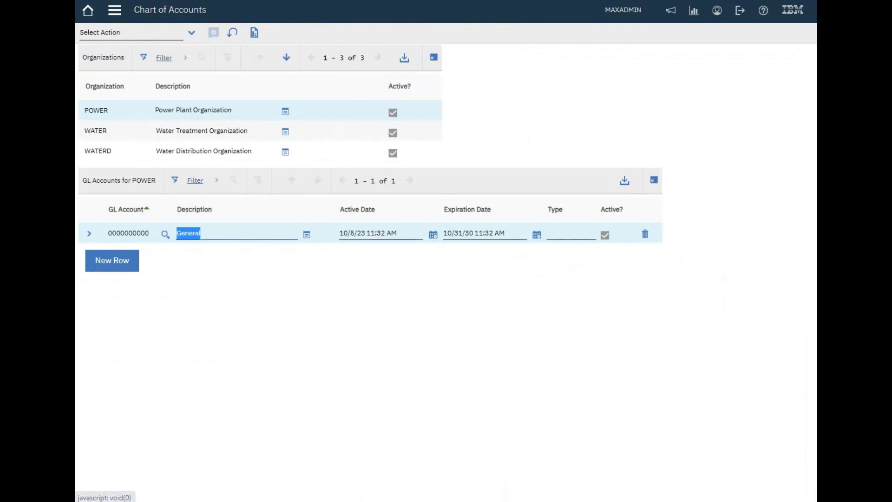
left_click(135, 32)
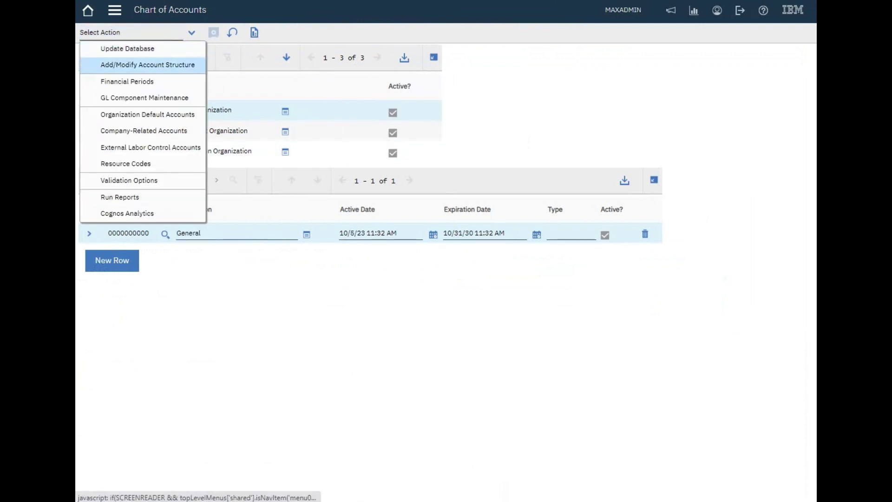
left_click(129, 180)
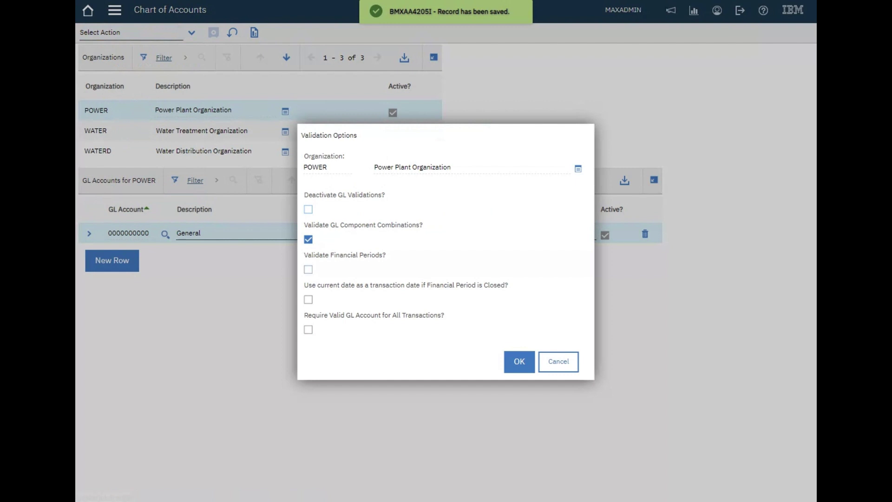
left_click(308, 269)
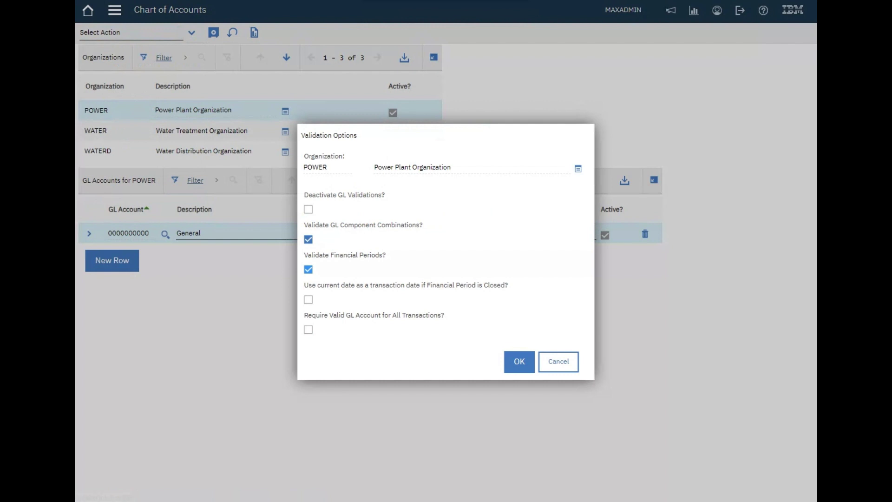
left_click(308, 269)
left_click(519, 361)
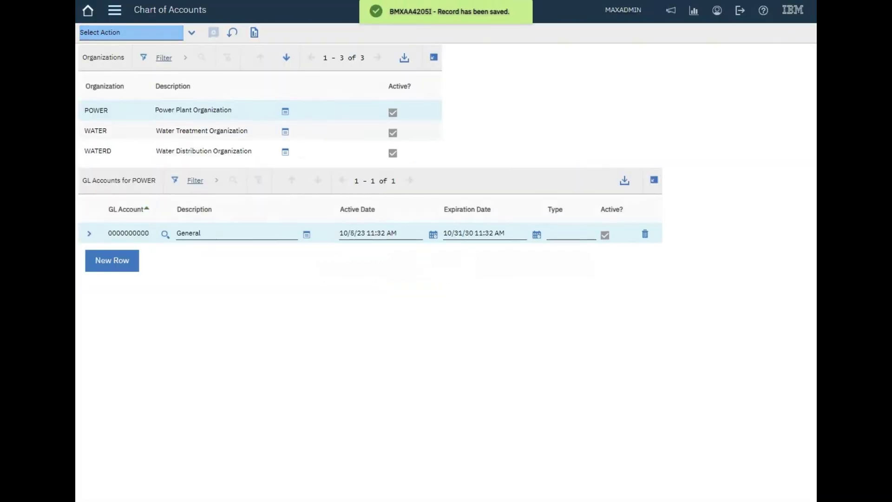
Open Item Master and check ITEM1's Storerooms tab
left_click(114, 10)
mouse_move(163, 26)
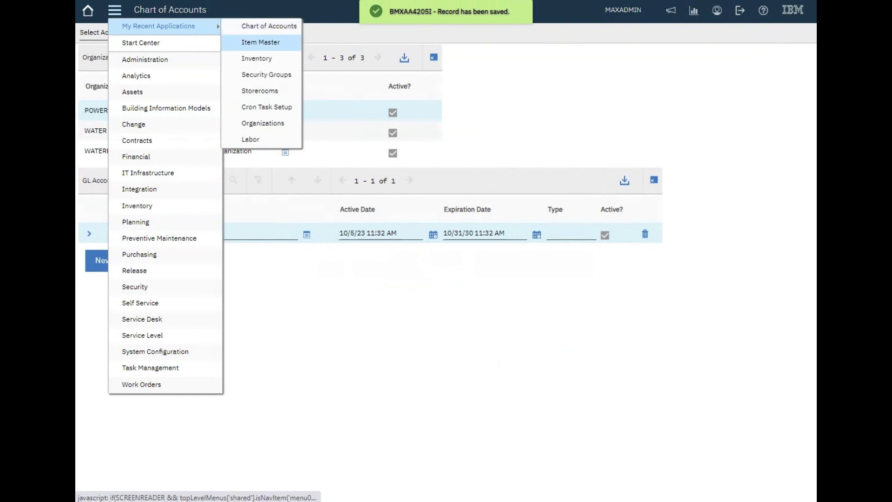
left_click(261, 42)
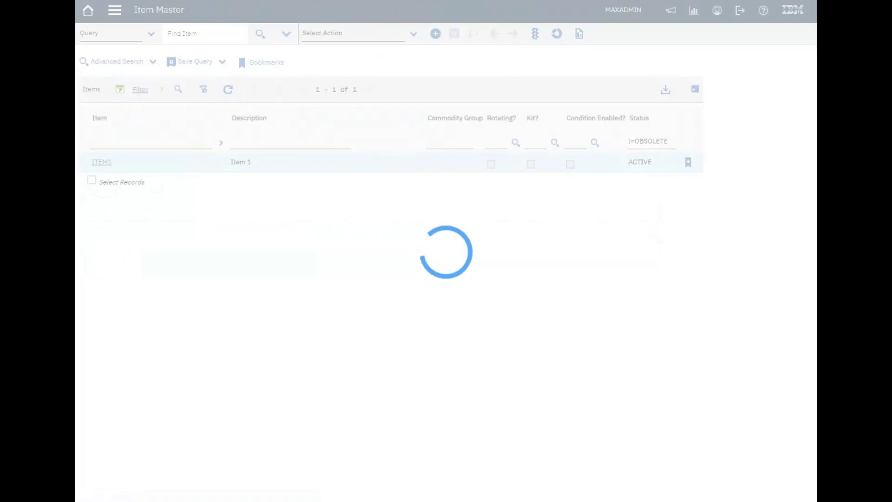
left_click(187, 57)
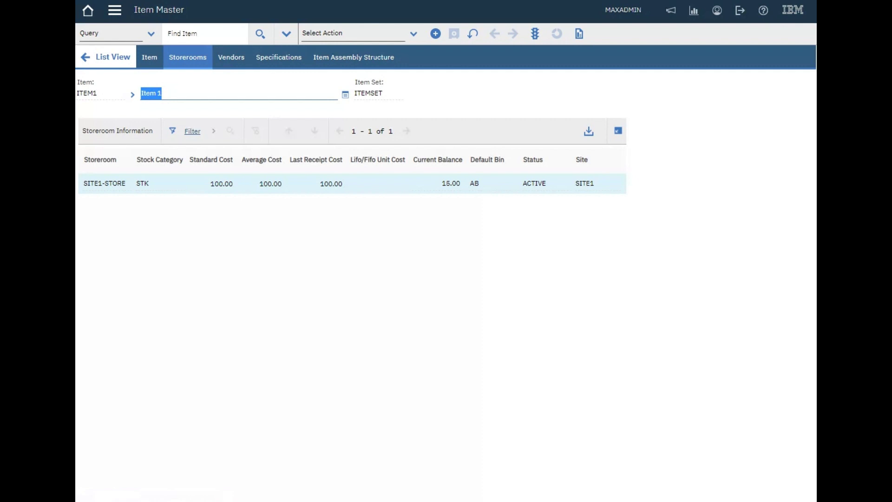
Filter Inventory to storeroom SITE1-STORE and select ITEM1, showing balance 15.00
left_click(115, 10)
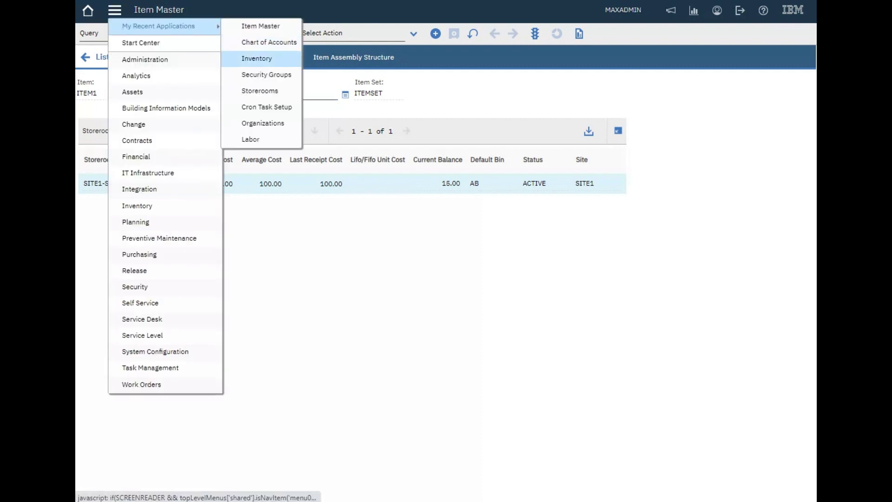
left_click(257, 58)
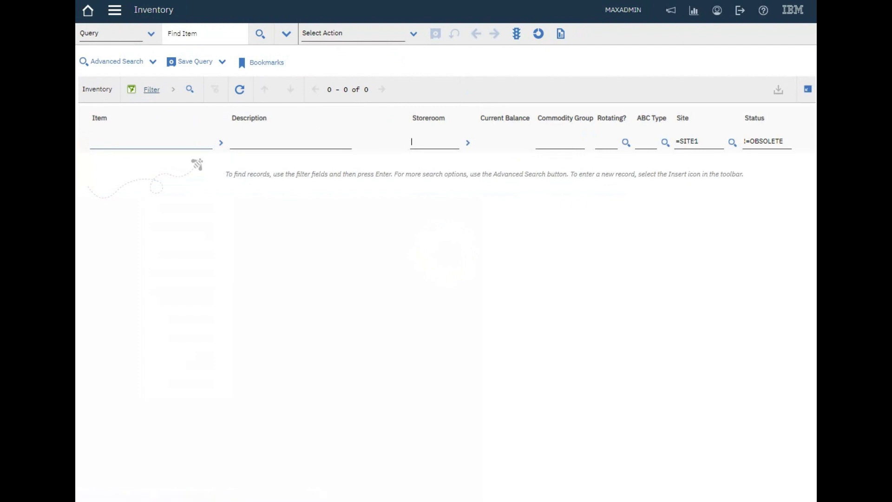
type("sit")
key("Tab")
left_click(468, 142)
left_click(487, 157)
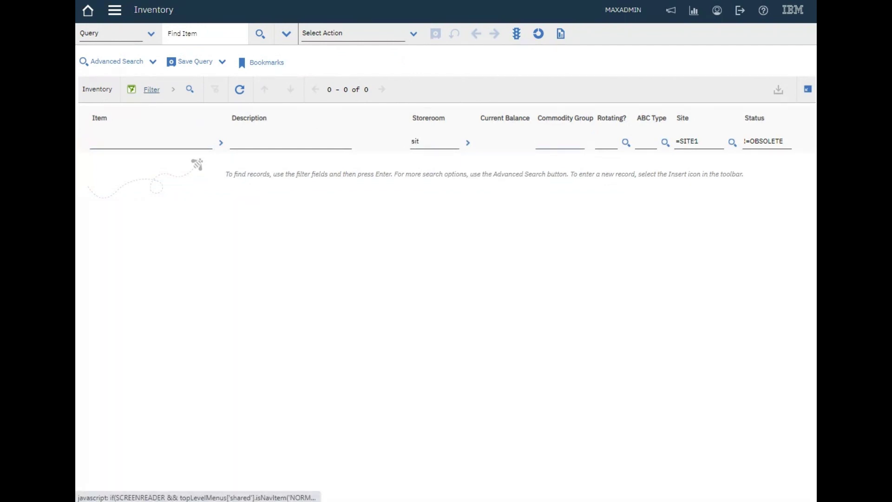
left_click(337, 348)
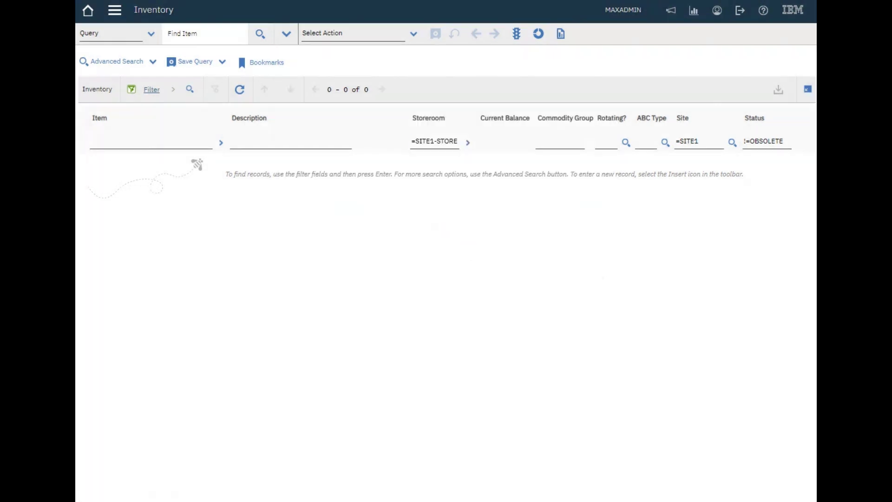
key("Return")
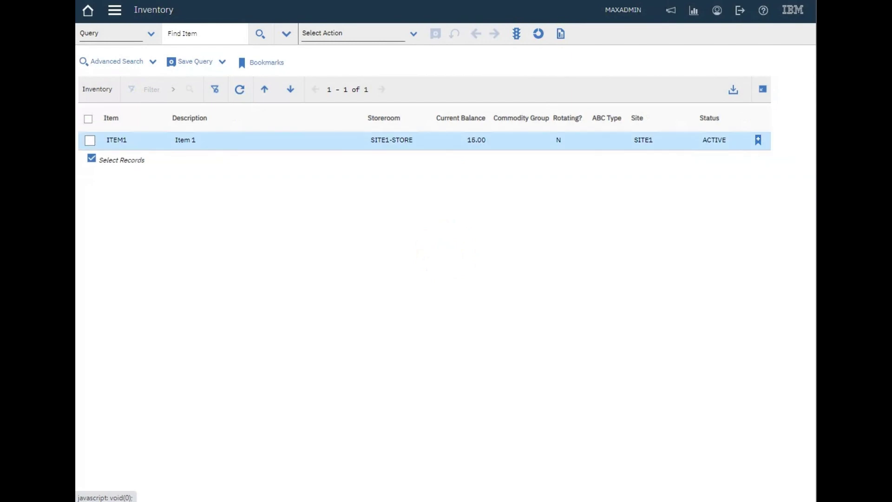
left_click(89, 140)
Open Reorder Items for SITE1-STORE, set Additional Lead Time to 5 days, and try running the reorder
left_click(353, 33)
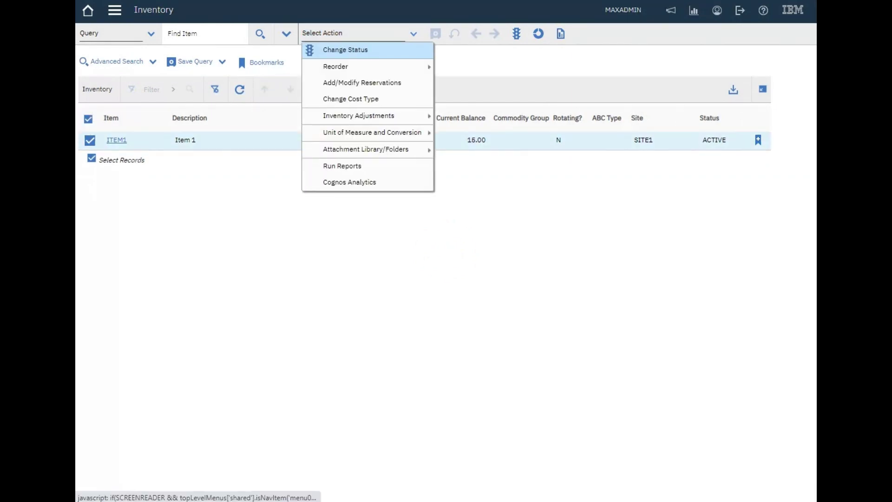
mouse_move(353, 67)
left_click(475, 65)
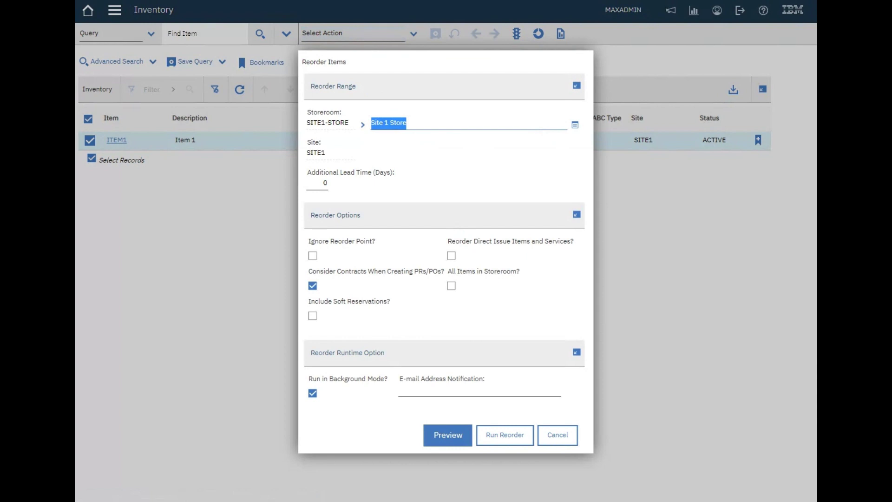
left_click(325, 183)
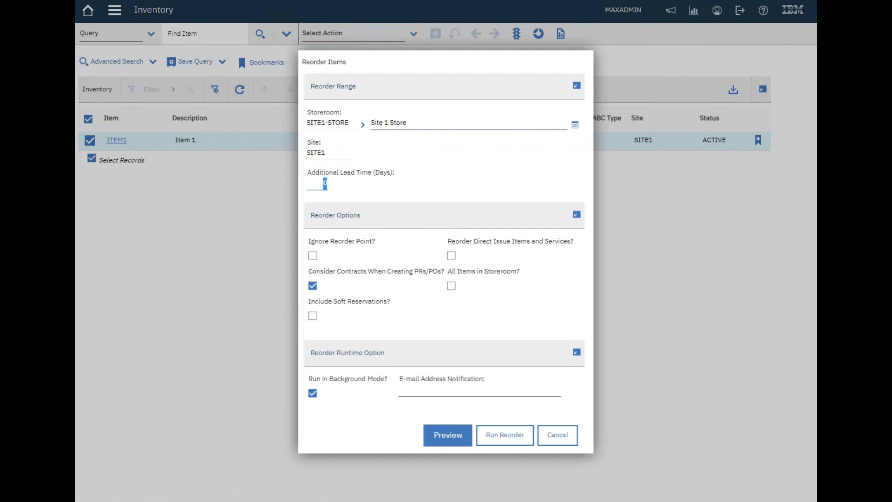
type("5")
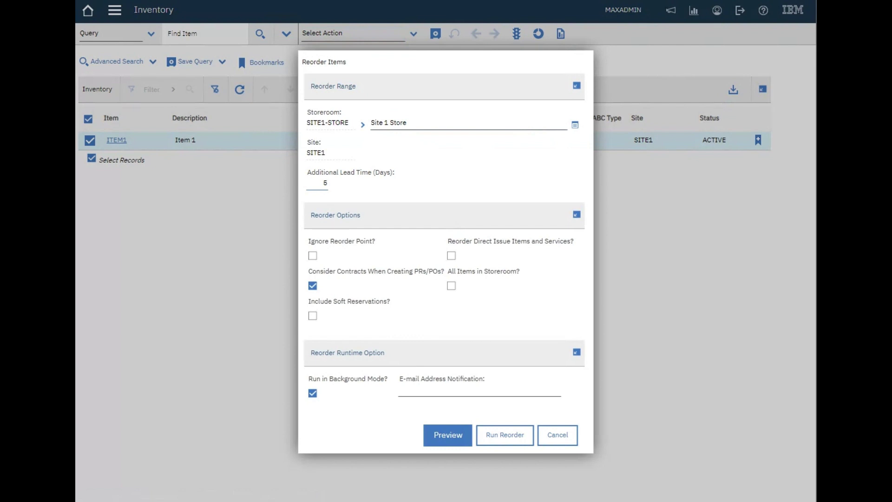
left_click(399, 391)
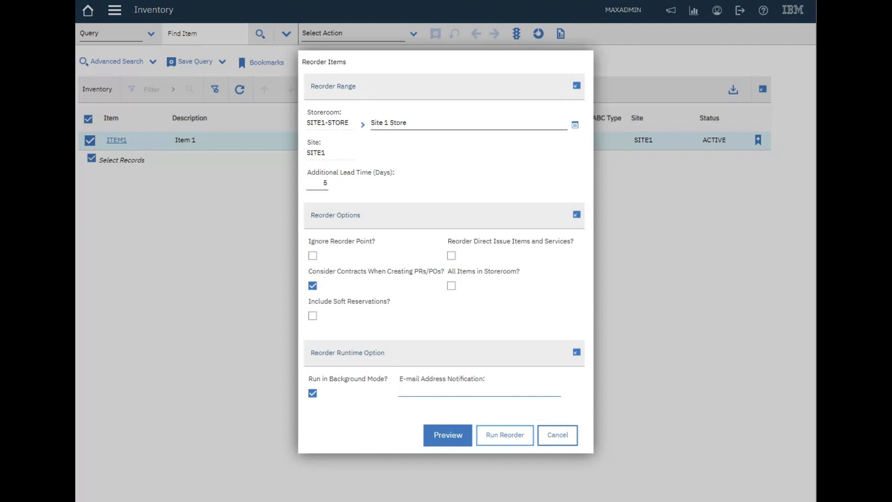
left_click(505, 434)
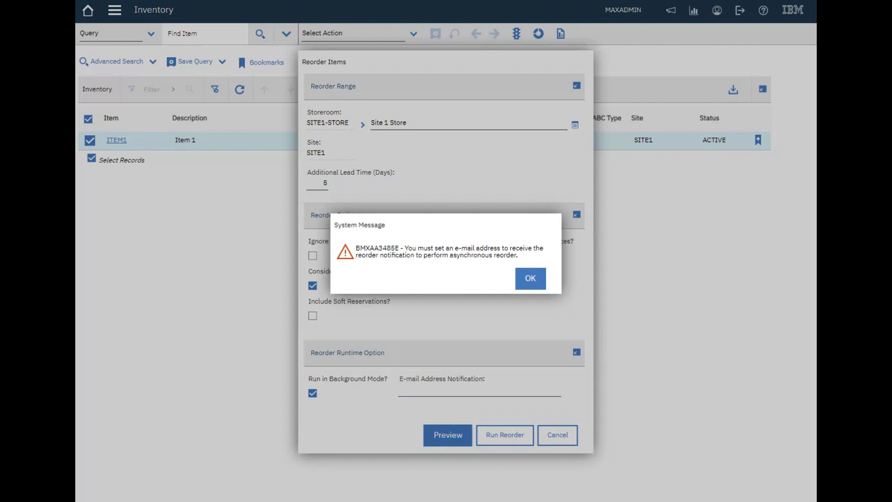
Dismiss the missing e-mail warning, enter a notification e-mail address, and rerun the reorder
key("Return")
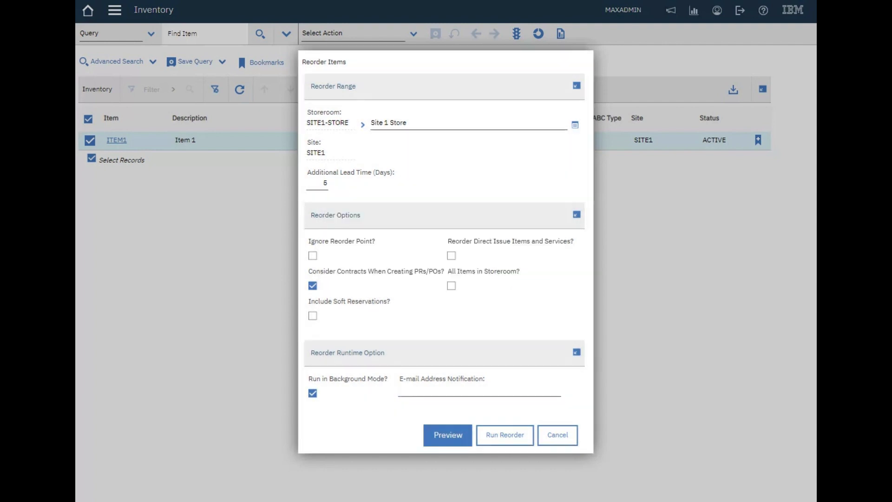
left_click(478, 390)
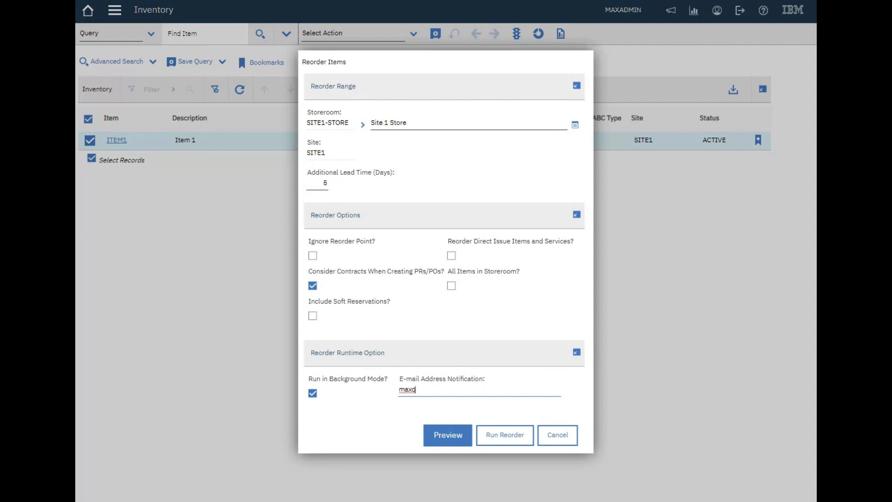
left_click(505, 435)
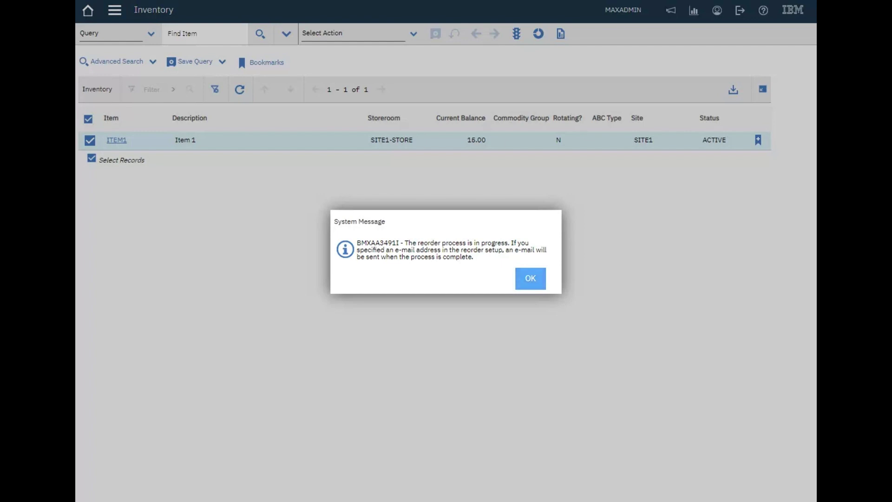
left_click(530, 278)
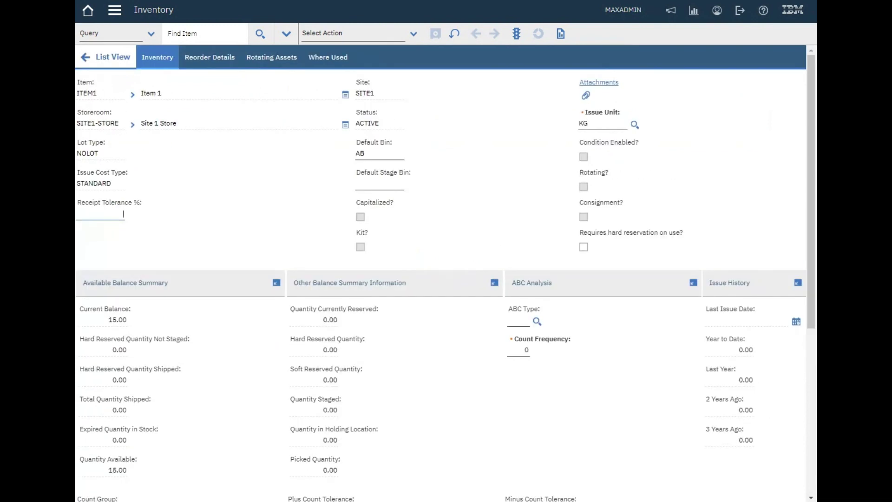
In ITEM1's Reorder Details, set Reorder Point to 5 and Lead Time to 5 days, then save
left_click(209, 58)
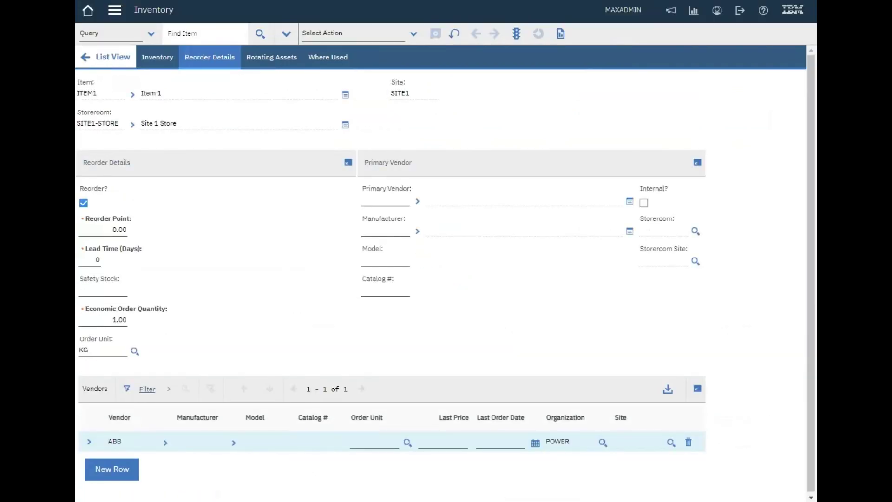
key("Tab")
left_click(112, 229)
double_click(124, 230)
type("5")
double_click(98, 260)
type("5")
left_click(435, 33)
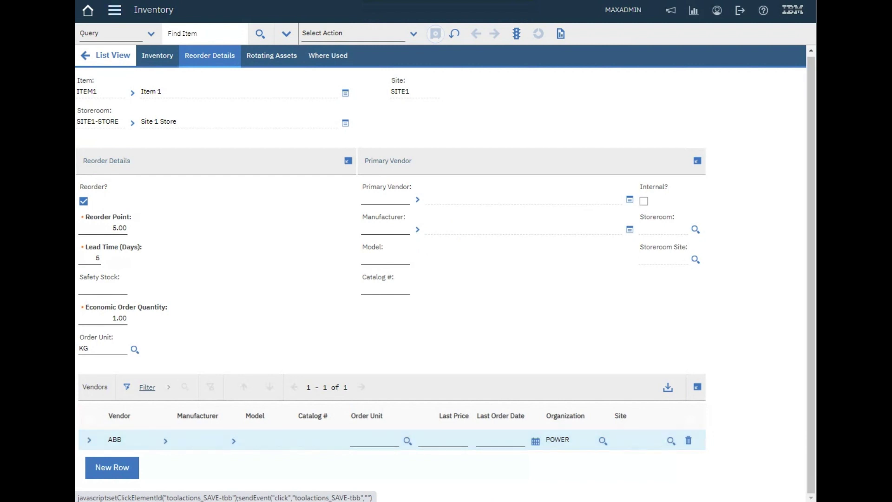
Go to System Configuration > Platform Configuration > Cron Task Setup and filter cron tasks by 'reor'
left_click(115, 10)
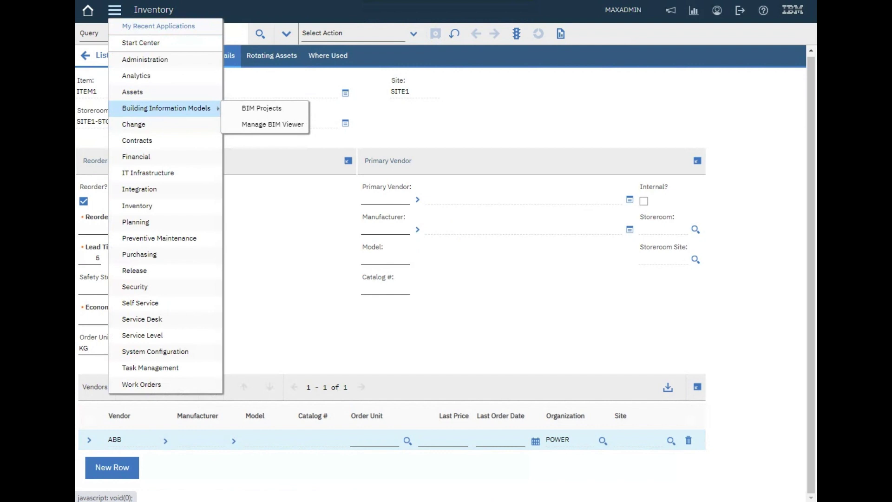
mouse_move(155, 351)
mouse_move(277, 351)
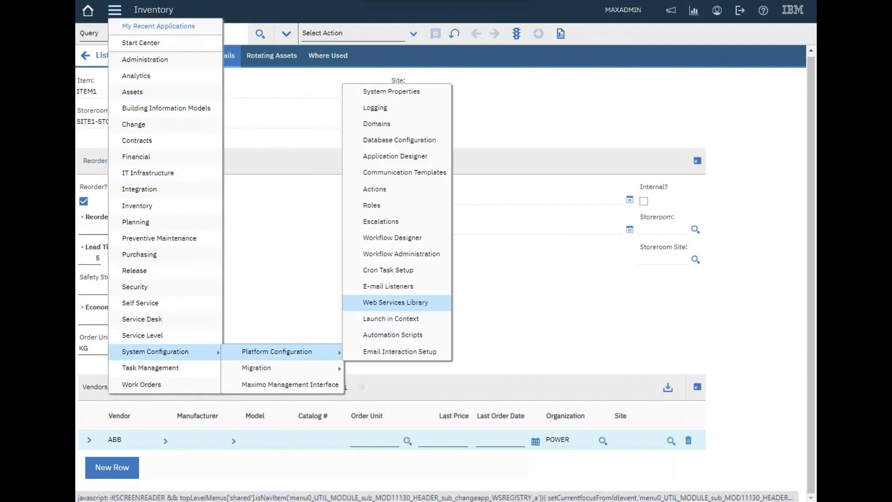
left_click(388, 270)
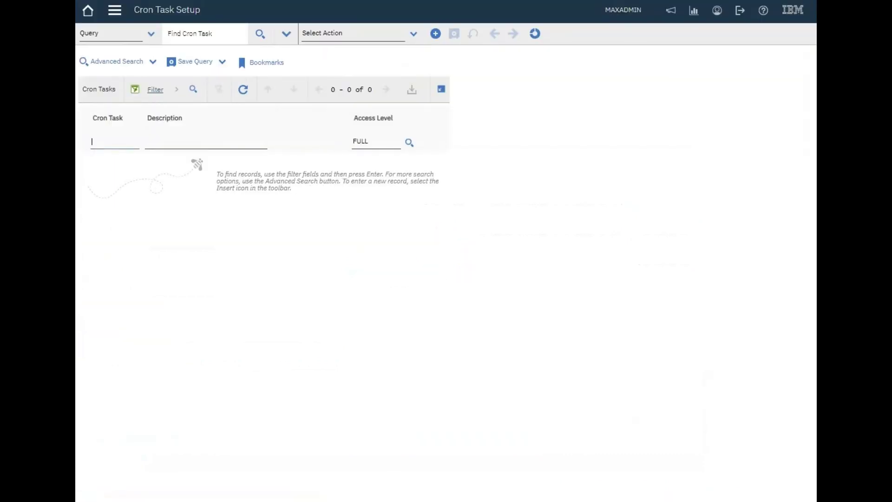
type("reor")
key("Return")
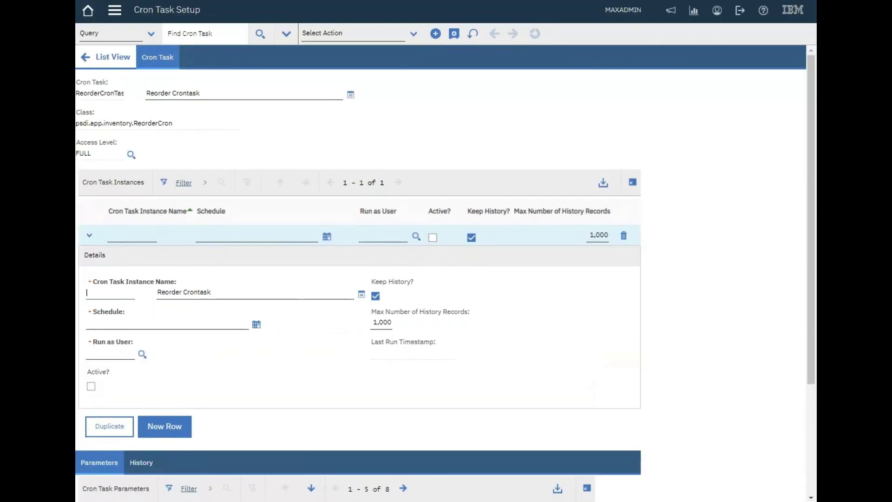
Name the instance 'reorder', schedule it daily at 12:00 AM, run as MAXADMIN, and mark it active
type("reorder")
key("Tab")
key("Tab")
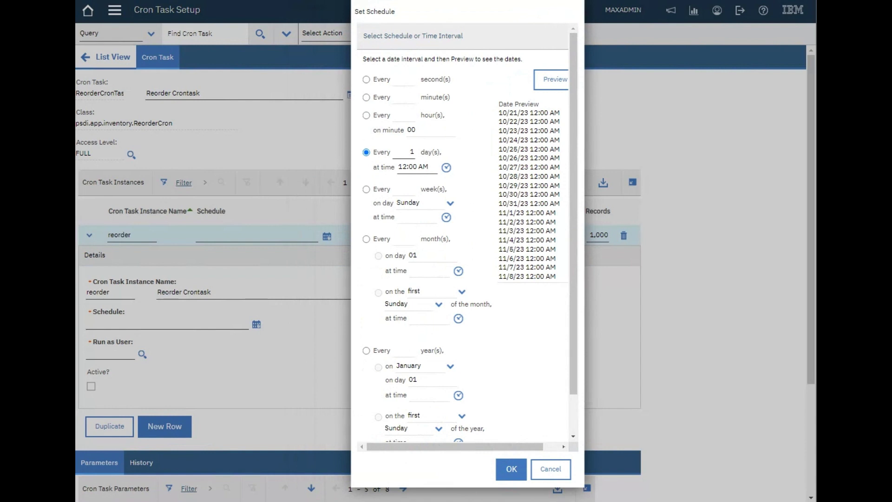
key("Return")
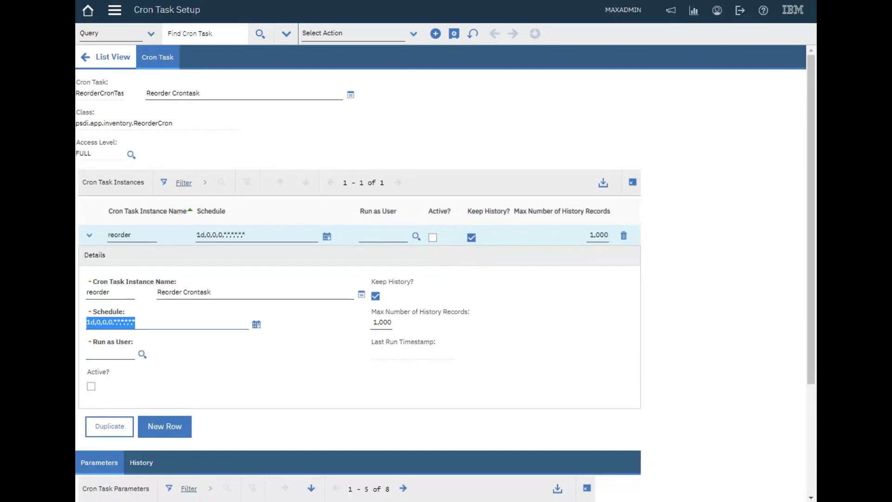
left_click(142, 296)
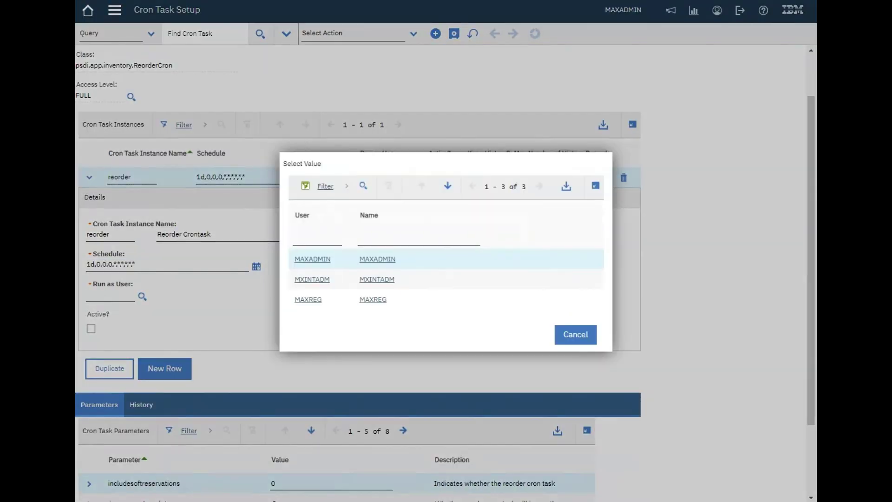
left_click(312, 259)
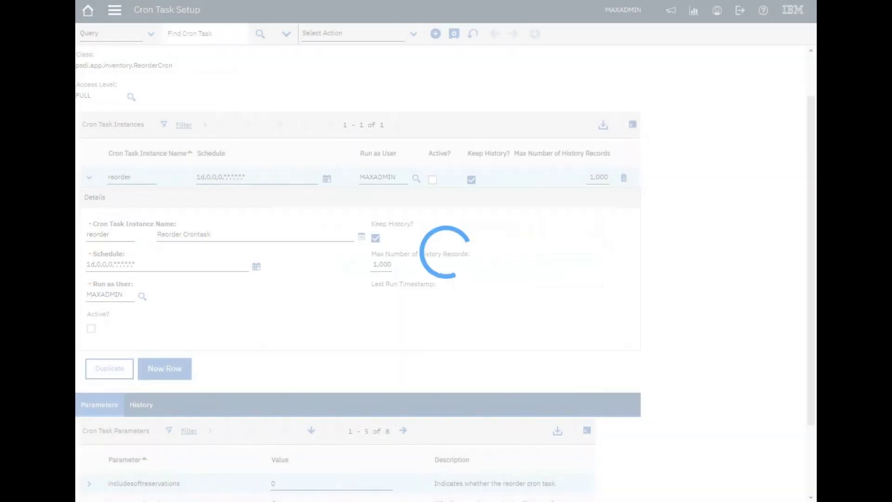
key("Tab")
key("space")
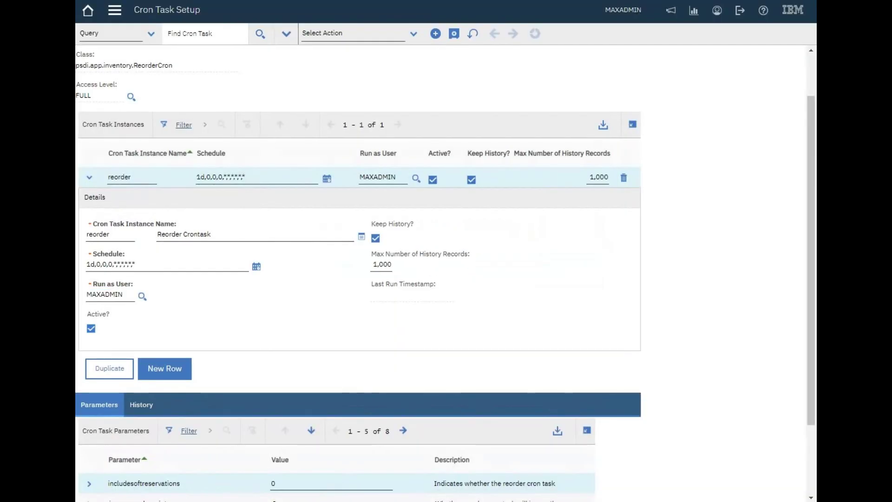
scroll(446, 279, "down", 2)
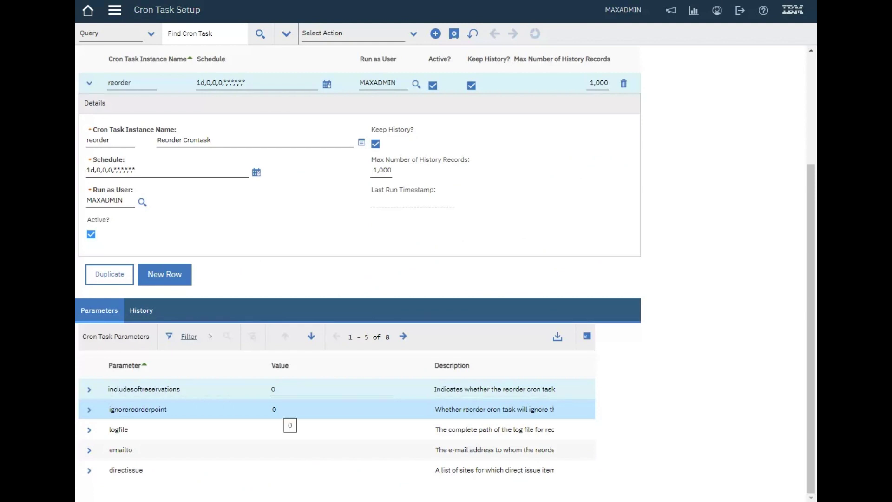
left_click(277, 411)
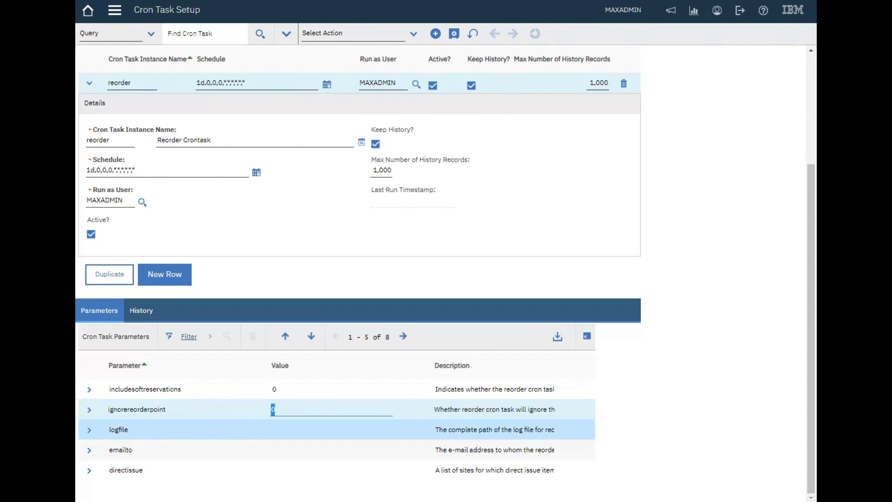
left_click(288, 429)
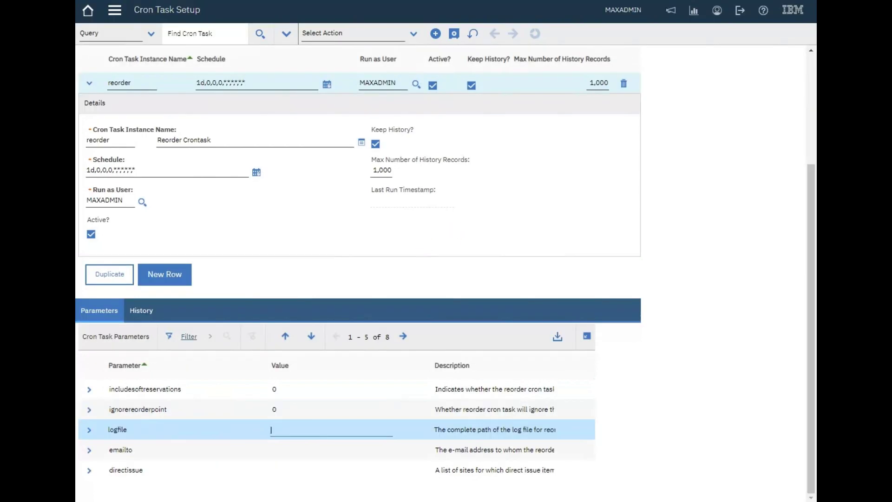
left_click(288, 450)
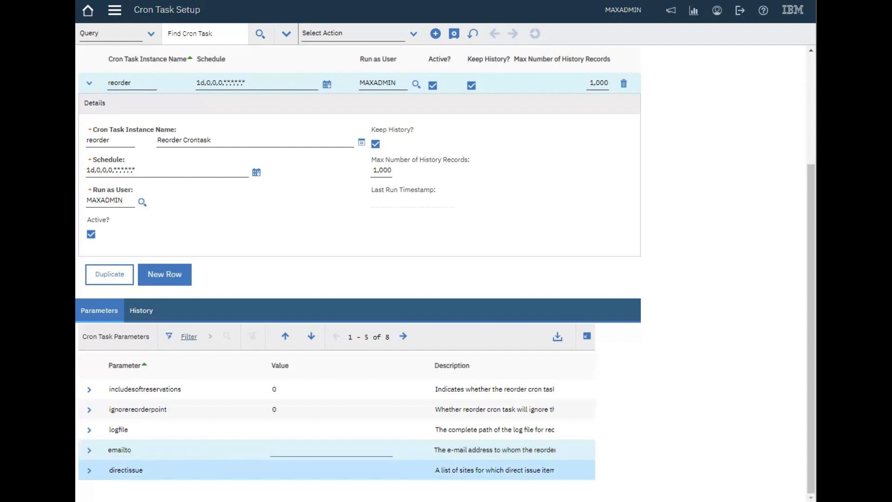
left_click(272, 470)
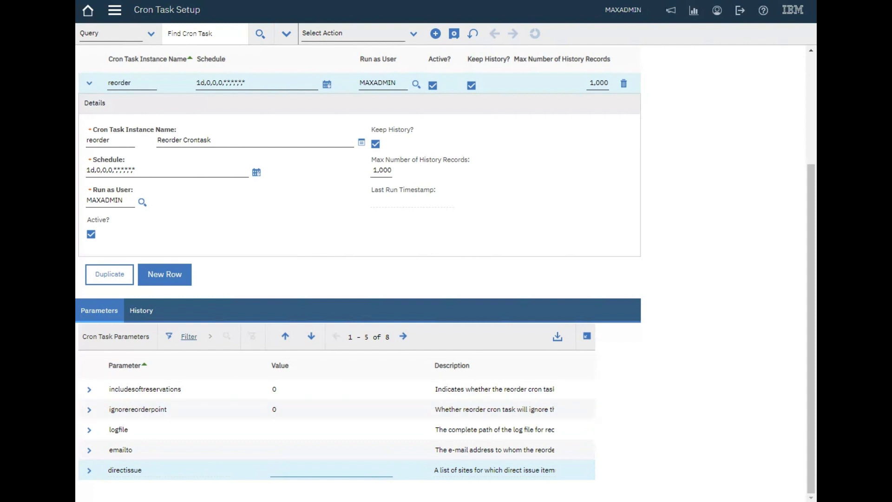
Page to cron task parameters 6-8 and enter 5 as the leadtime value
key("Tab")
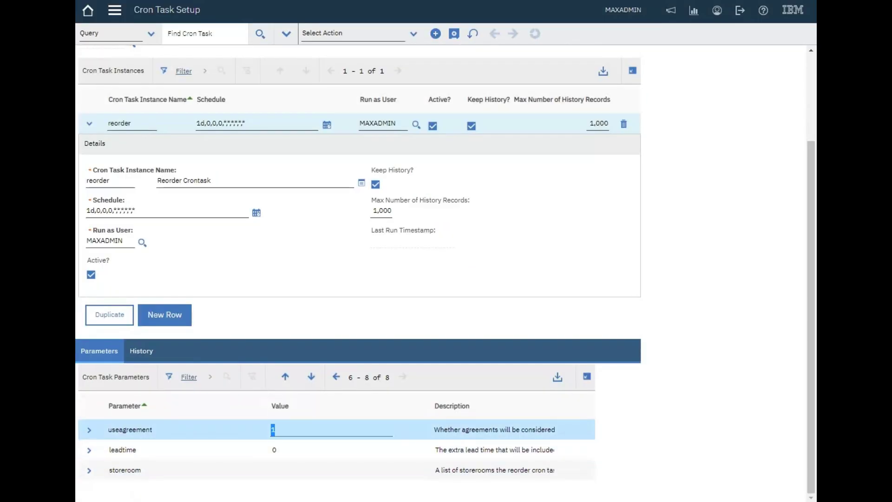
key("Tab")
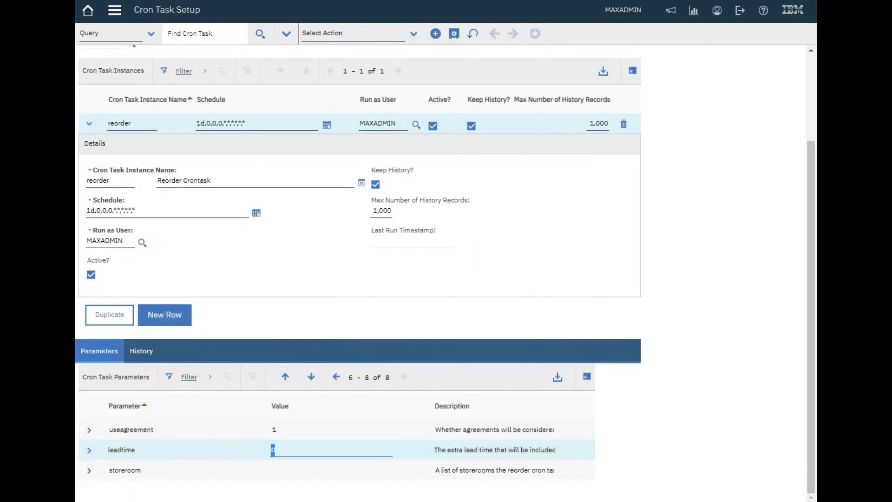
key("Tab")
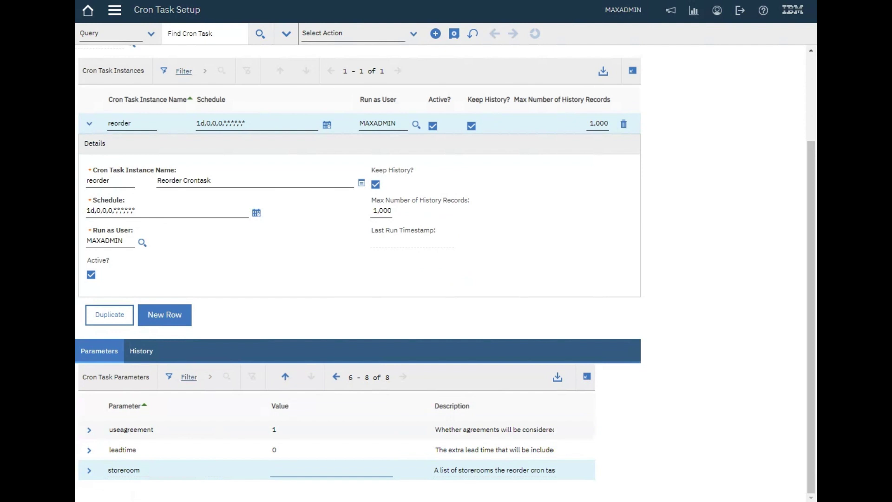
key("shift+Tab")
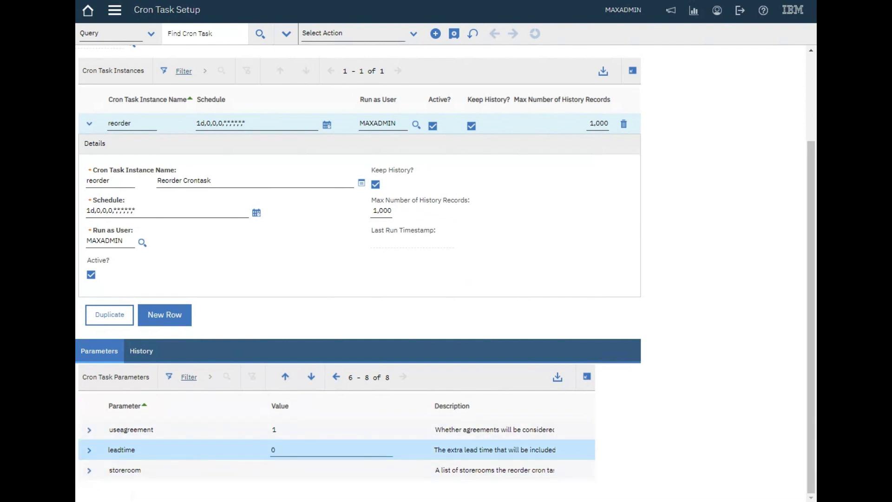
type("5")
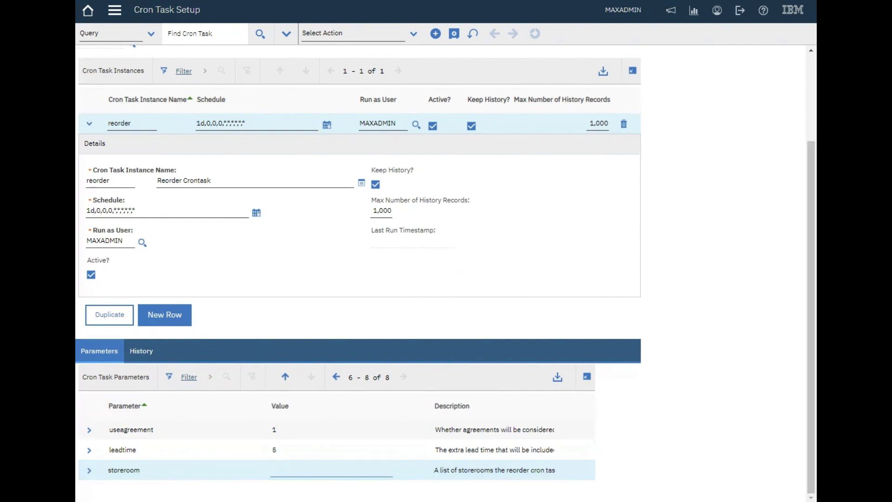
Enter site1-store as the storeroom parameter value and save the cron task record
left_click(88, 470)
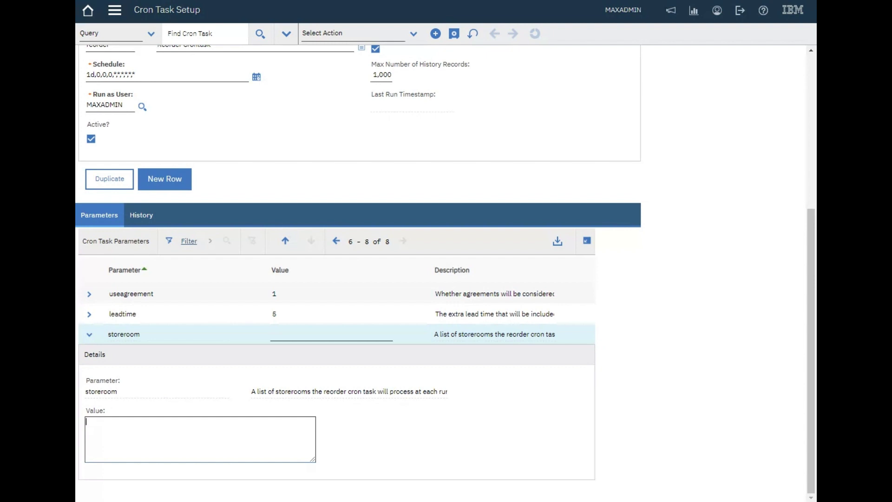
type("site1-store")
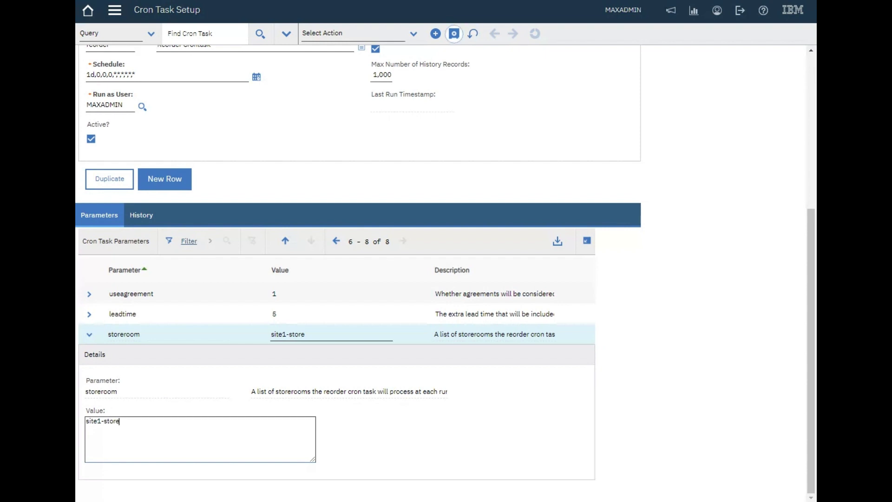
left_click(453, 33)
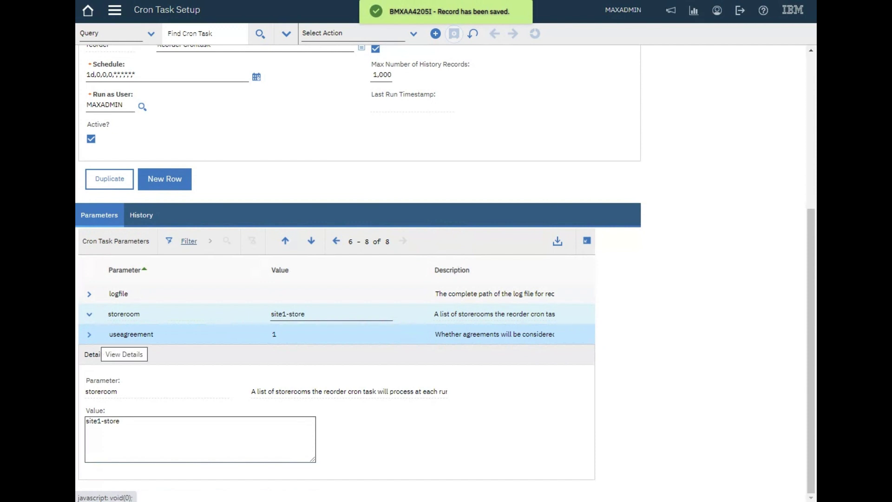
left_click(89, 334)
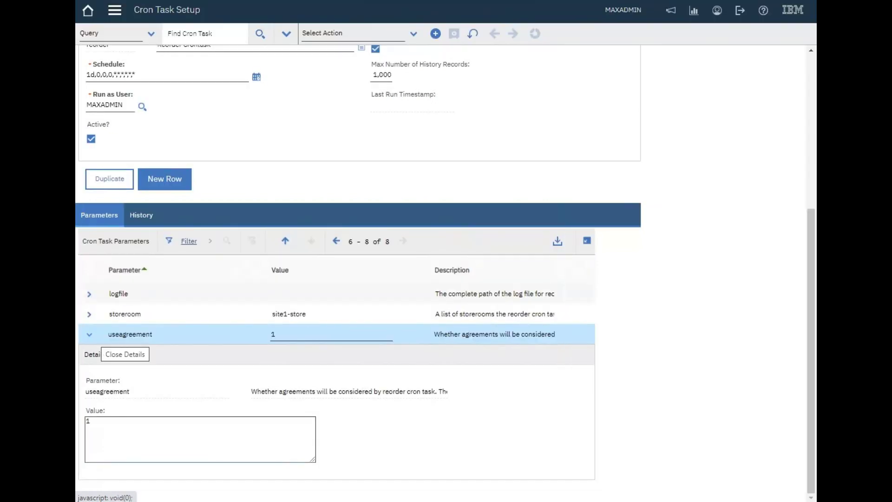
left_click(89, 334)
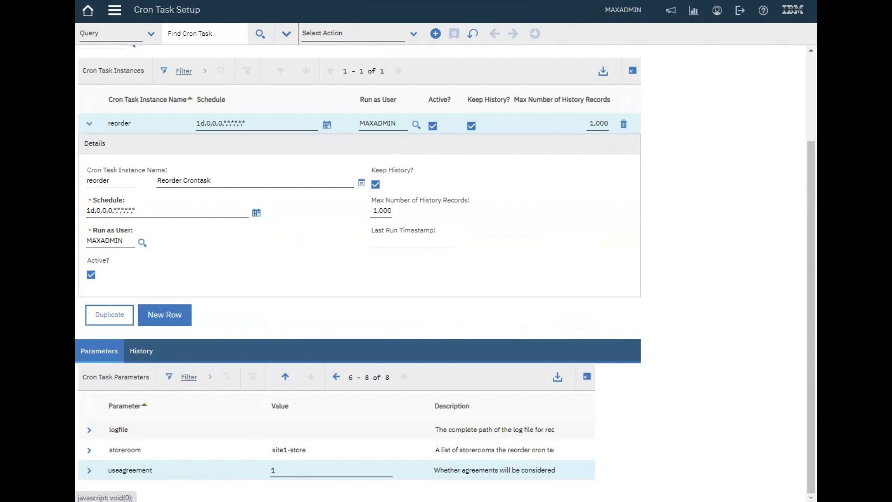
scroll(358, 232, "up", 3)
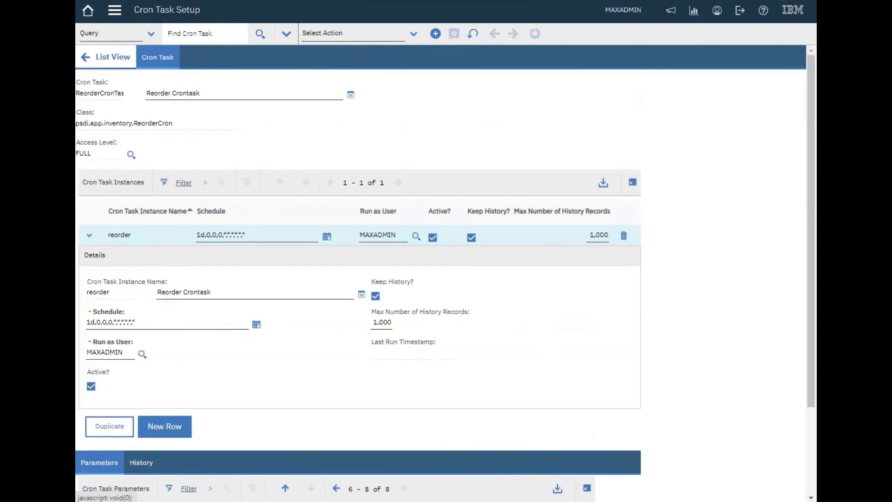
Return to the Cron Tasks list view showing ReorderCronTask as the only match
left_click(106, 57)
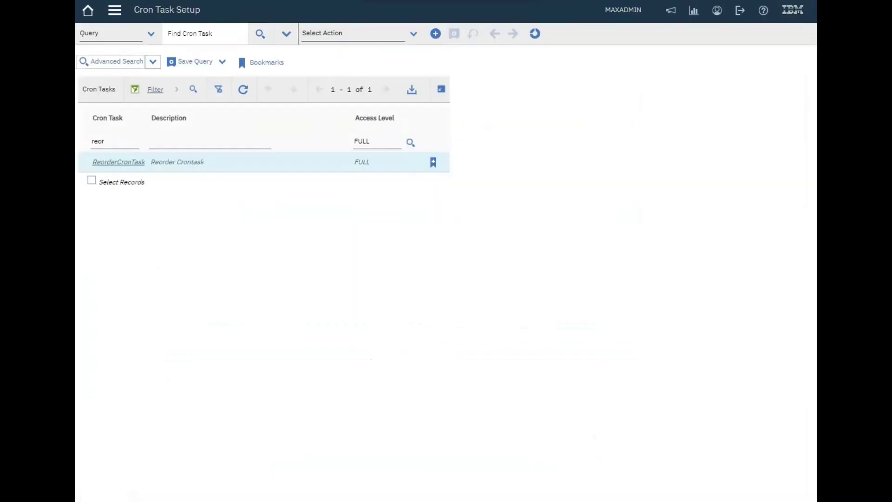